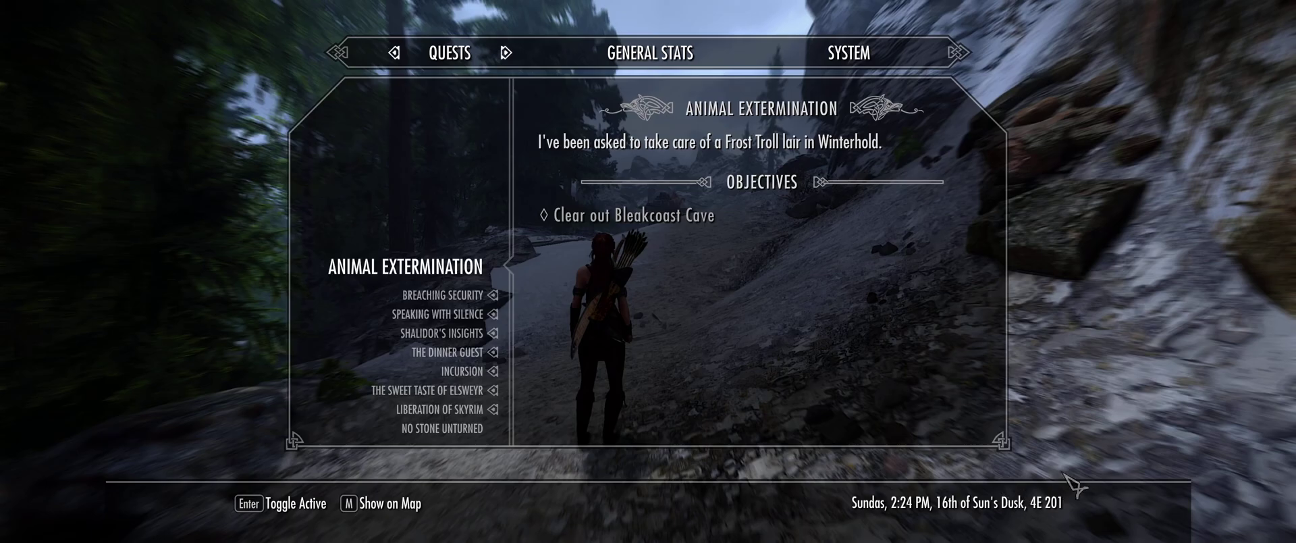
Quit Skyrim to the desktop from the system options and confirm leaving the game
click(854, 63)
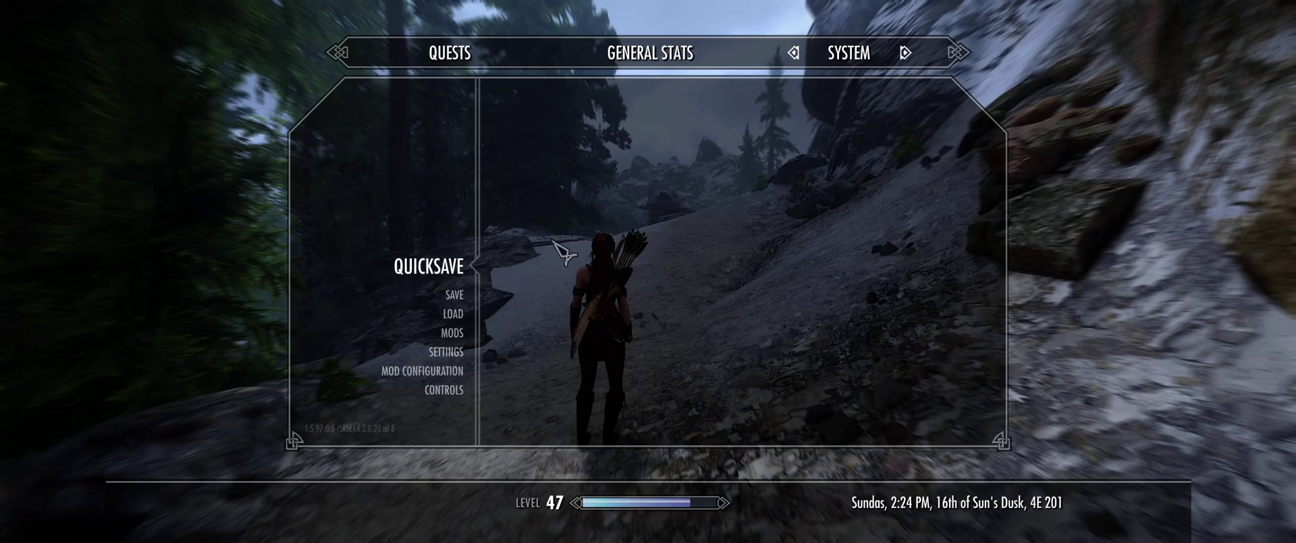
click(456, 354)
click(526, 291)
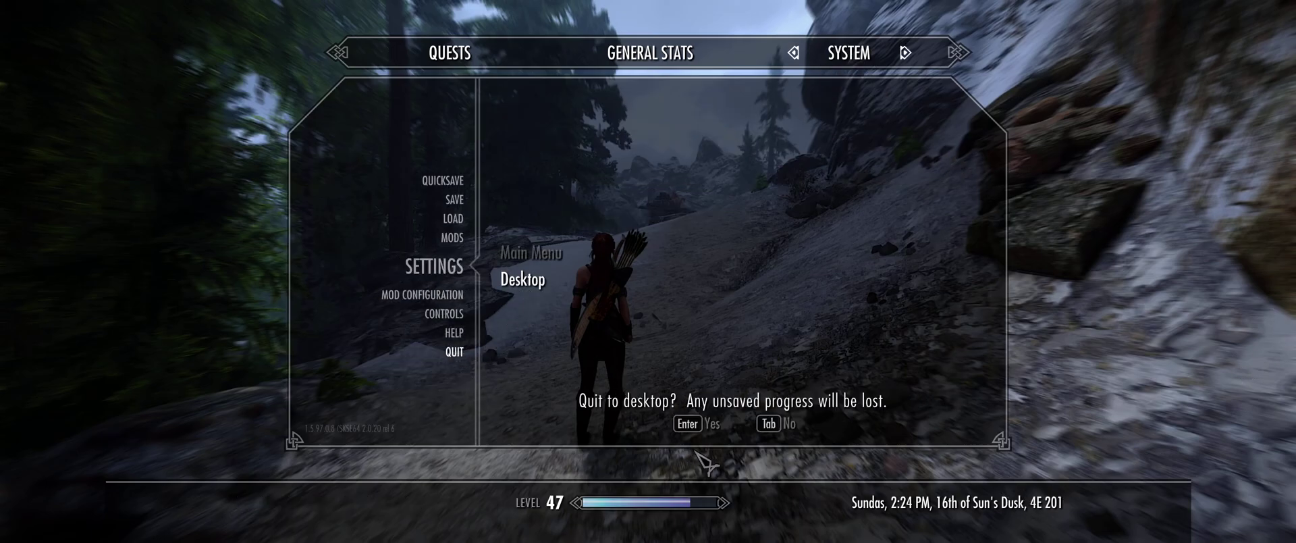
click(695, 424)
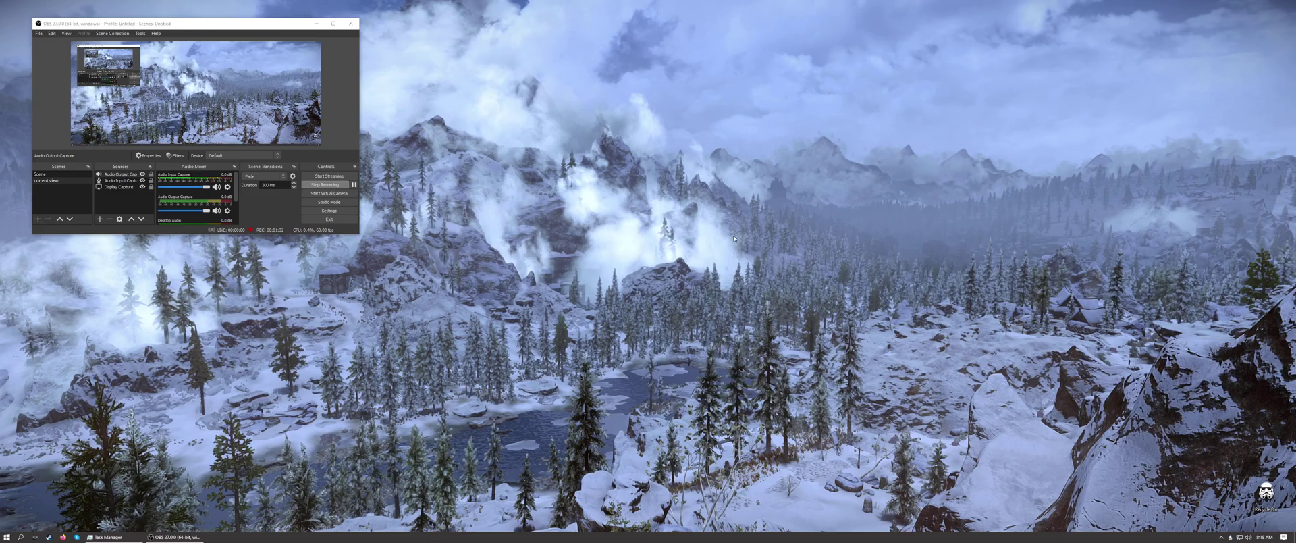
Create a new folder named Data on the desktop
right_click(702, 173)
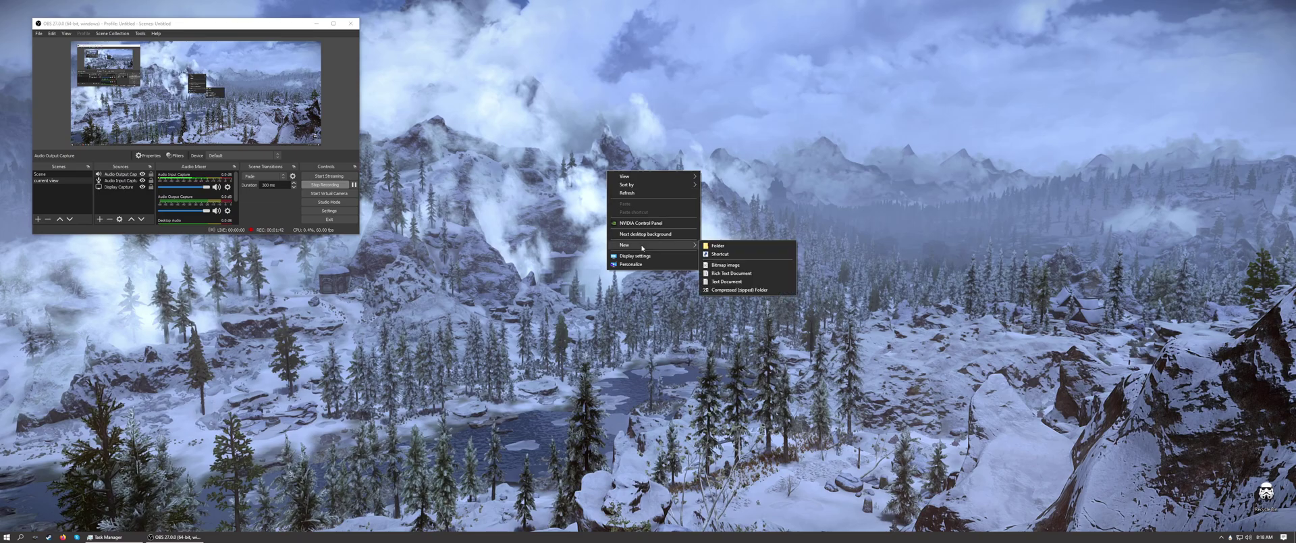
click(716, 247)
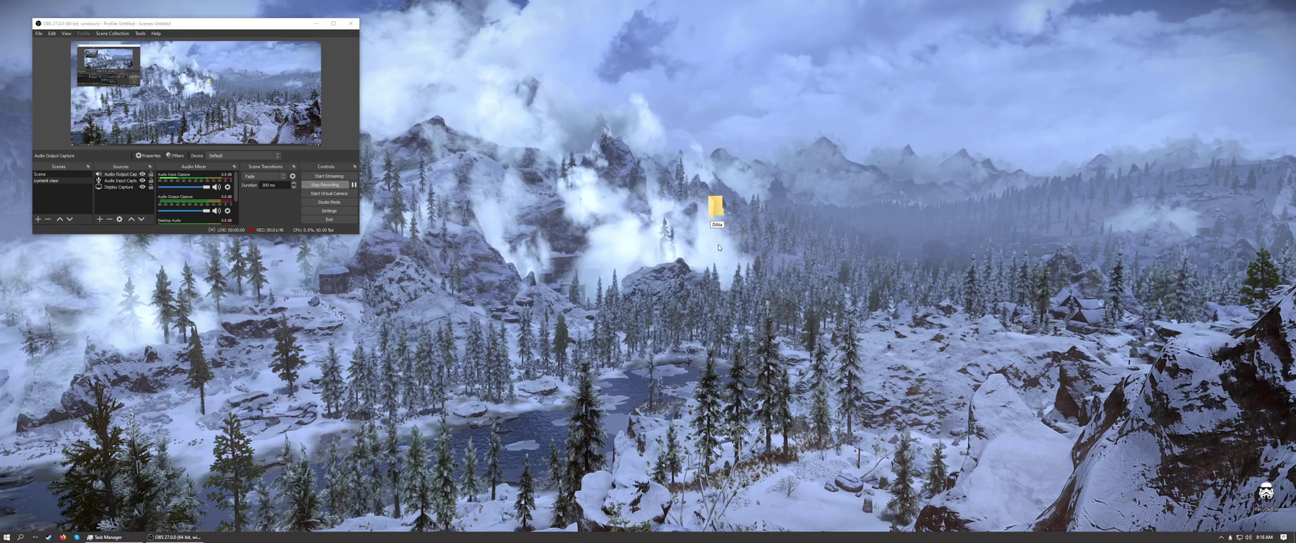
text(DAta)
key(BackSpace)
key(BackSpace)
text(ta)
key(Return)
Create a folder named meshes inside the desktop Data folder
double_click(716, 208)
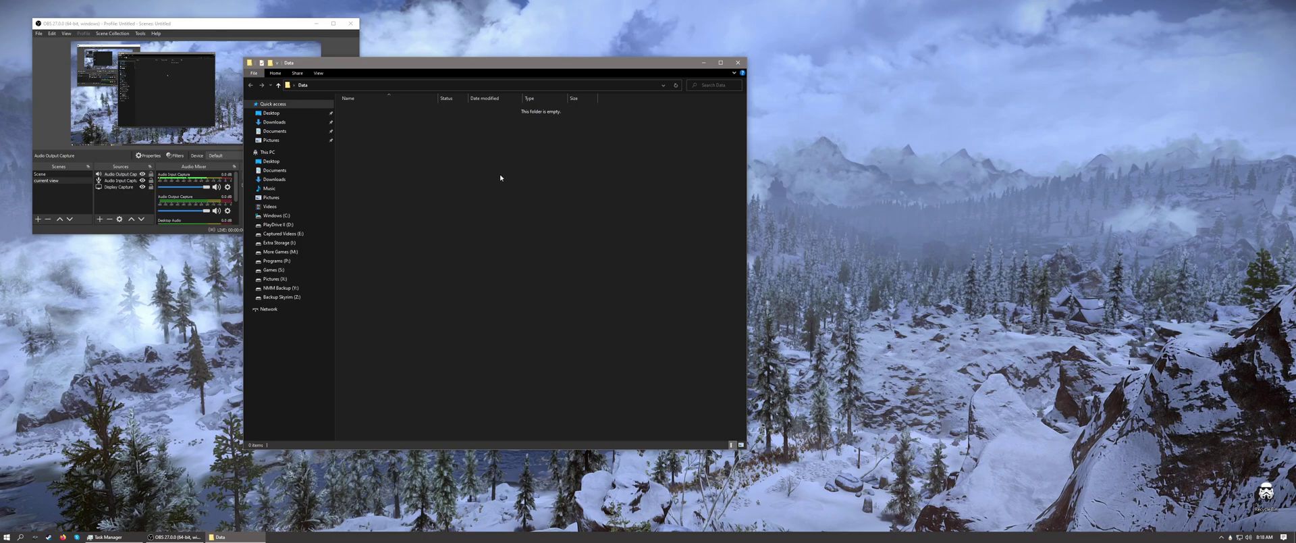
right_click(500, 178)
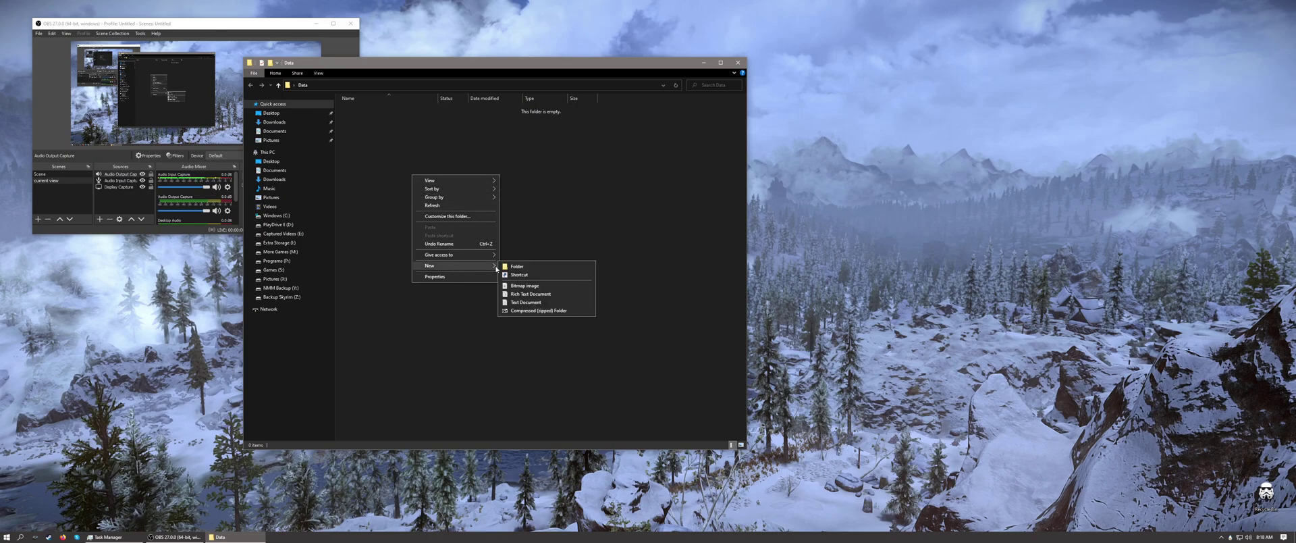
click(517, 267)
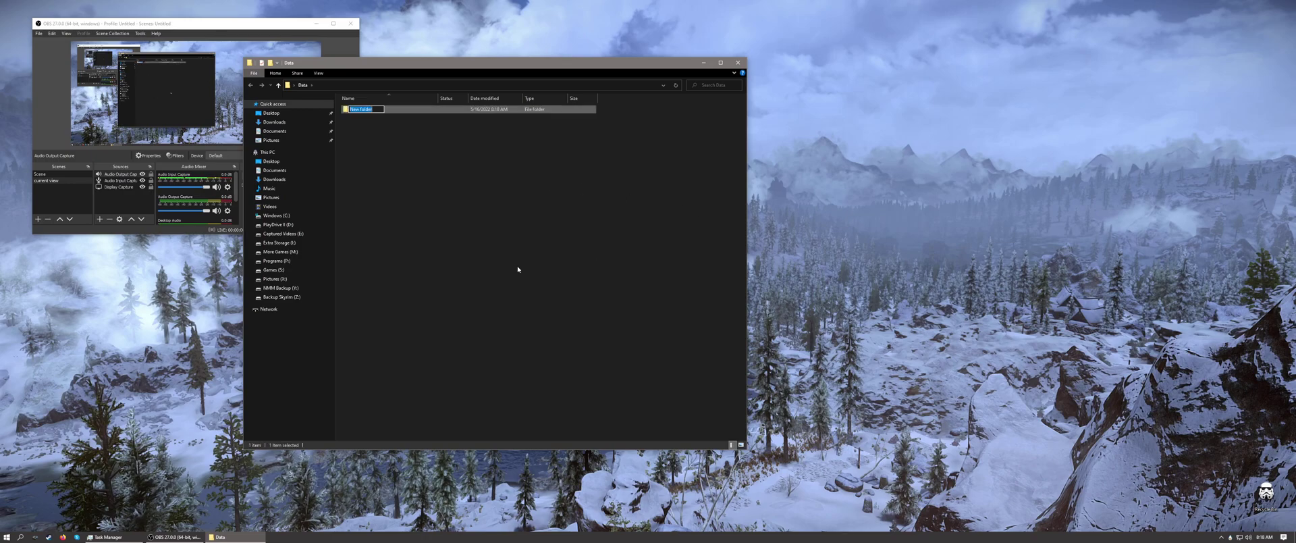
text(meshes)
key(Return)
Create a folder named landscape inside the new meshes folder
double_click(358, 110)
right_click(452, 167)
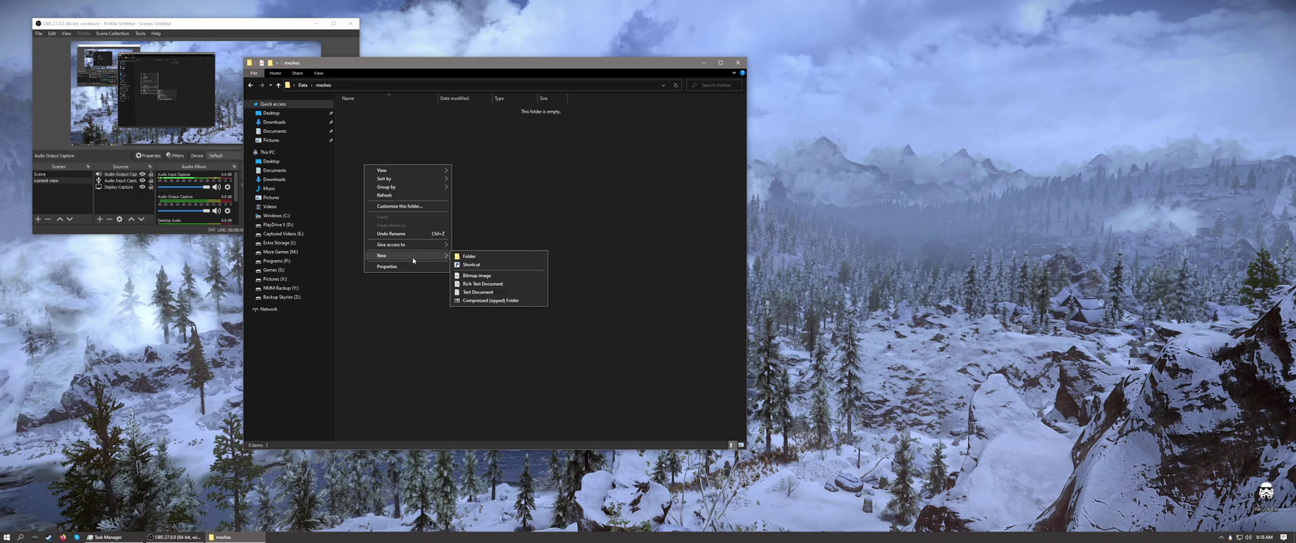
click(469, 256)
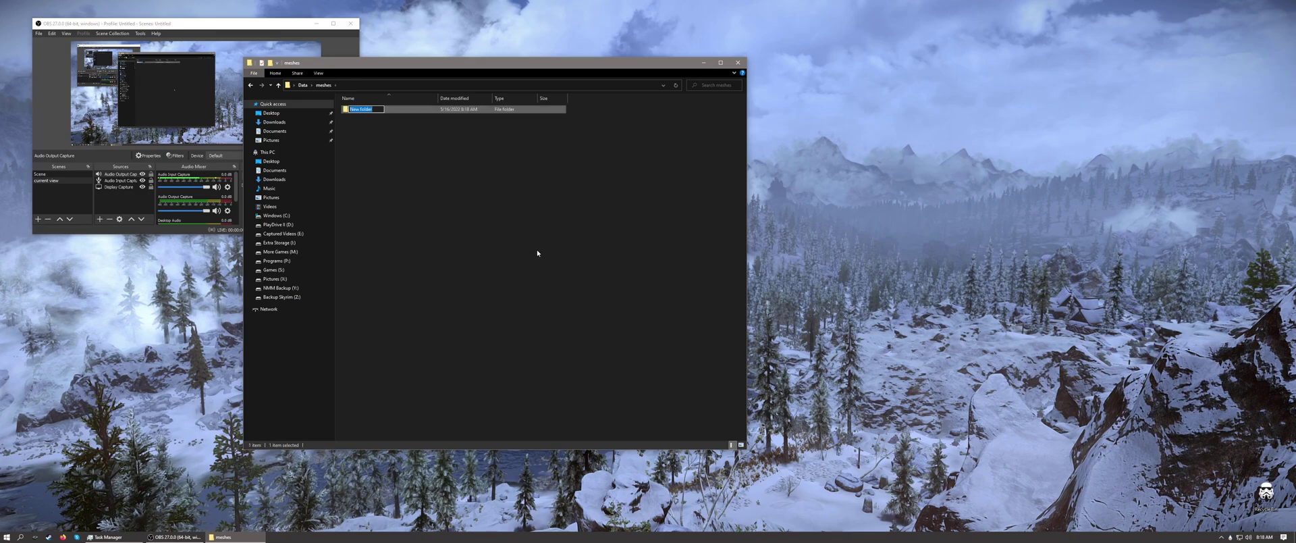
text(te)
key(Return)
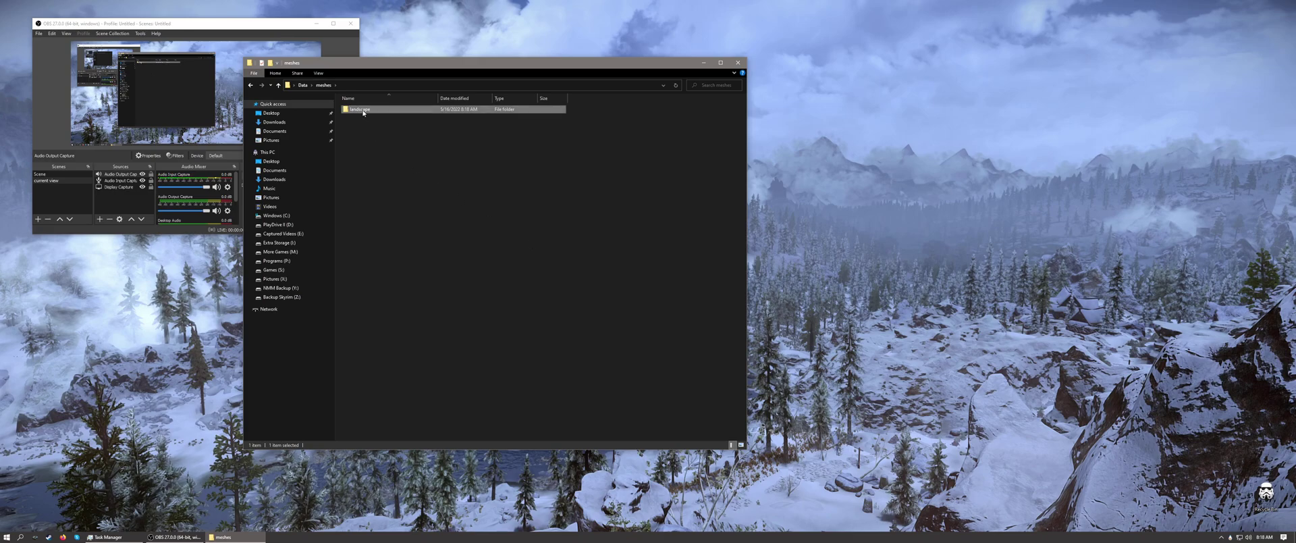
Create a folder named grass inside the new landscape folder and open it
double_click(363, 113)
right_click(410, 138)
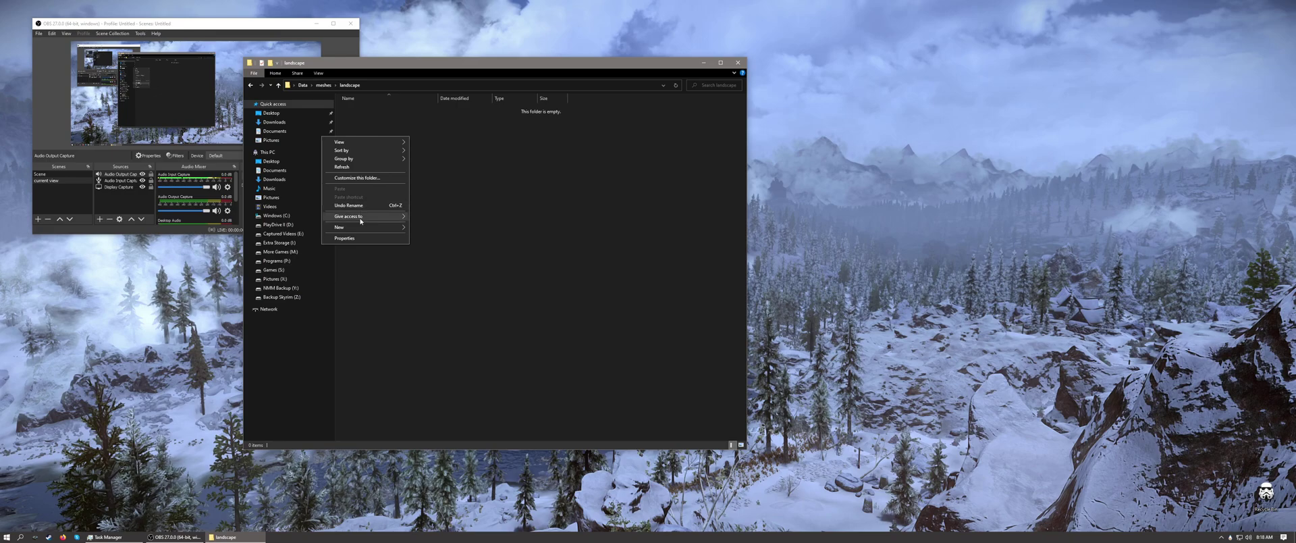
click(426, 229)
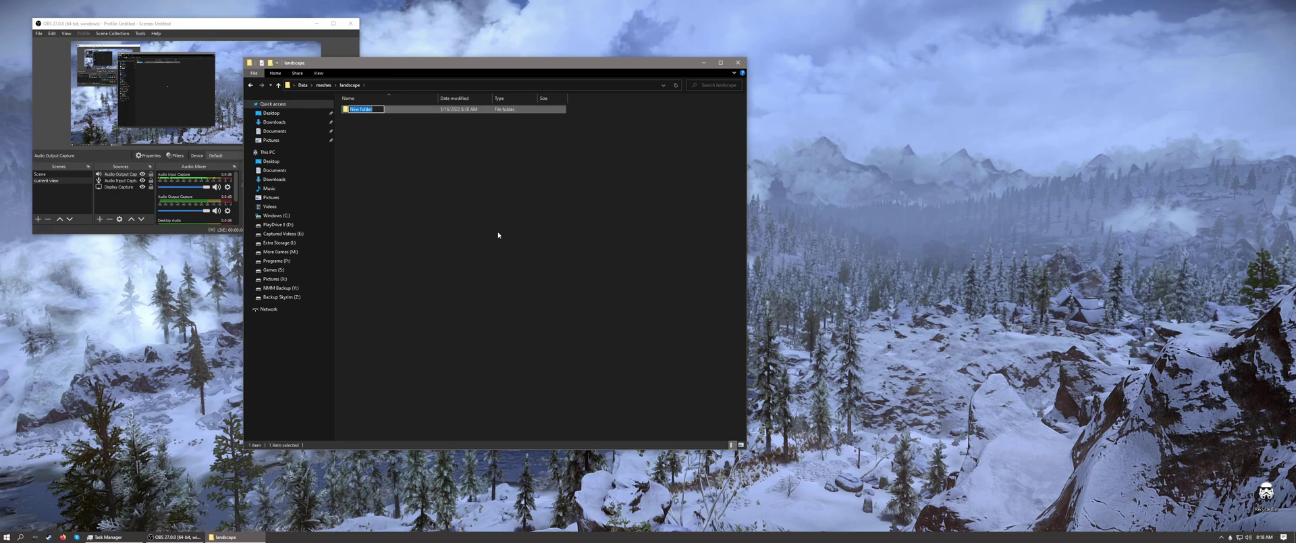
text(grass)
key(Return)
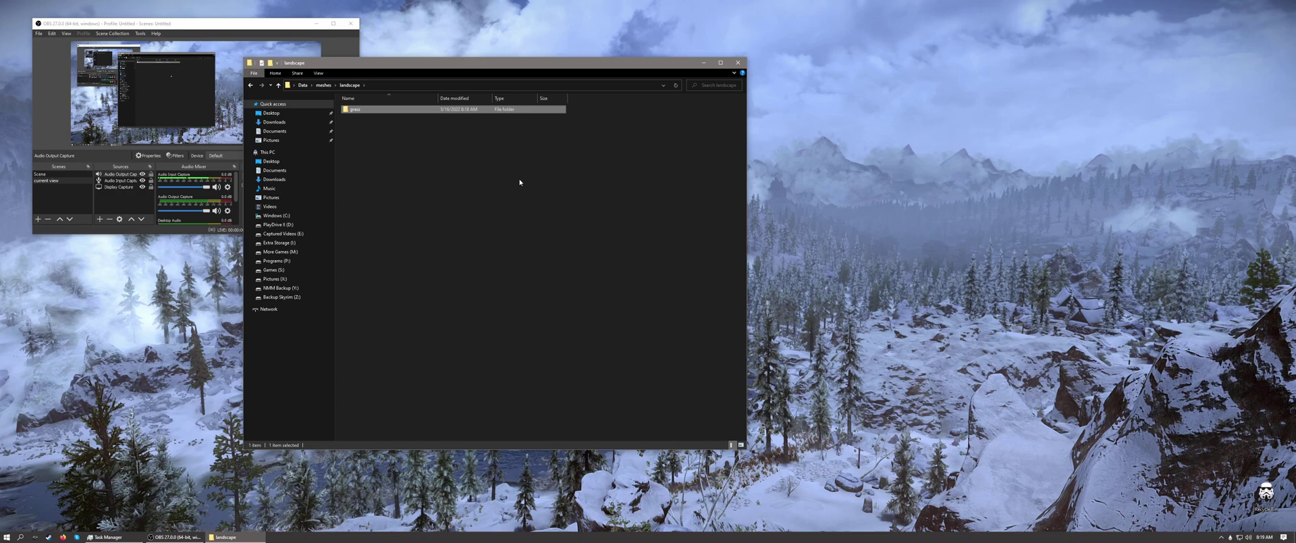
double_click(355, 110)
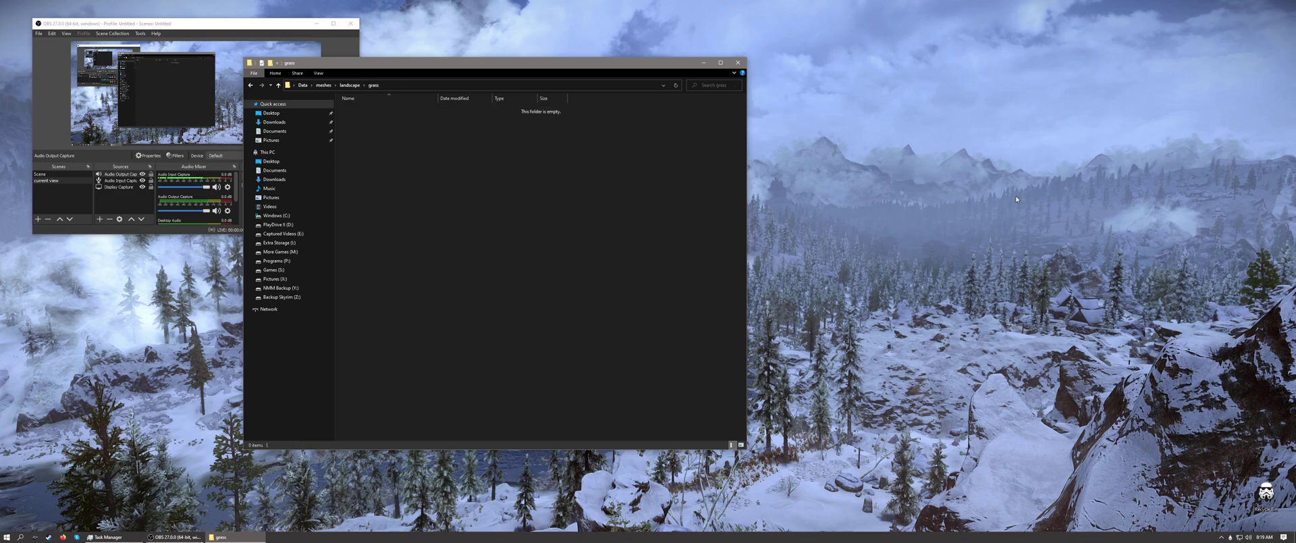
Open the Skyrim Special Edition game folder and place its window beside the empty grass folder's window
click(989, 190)
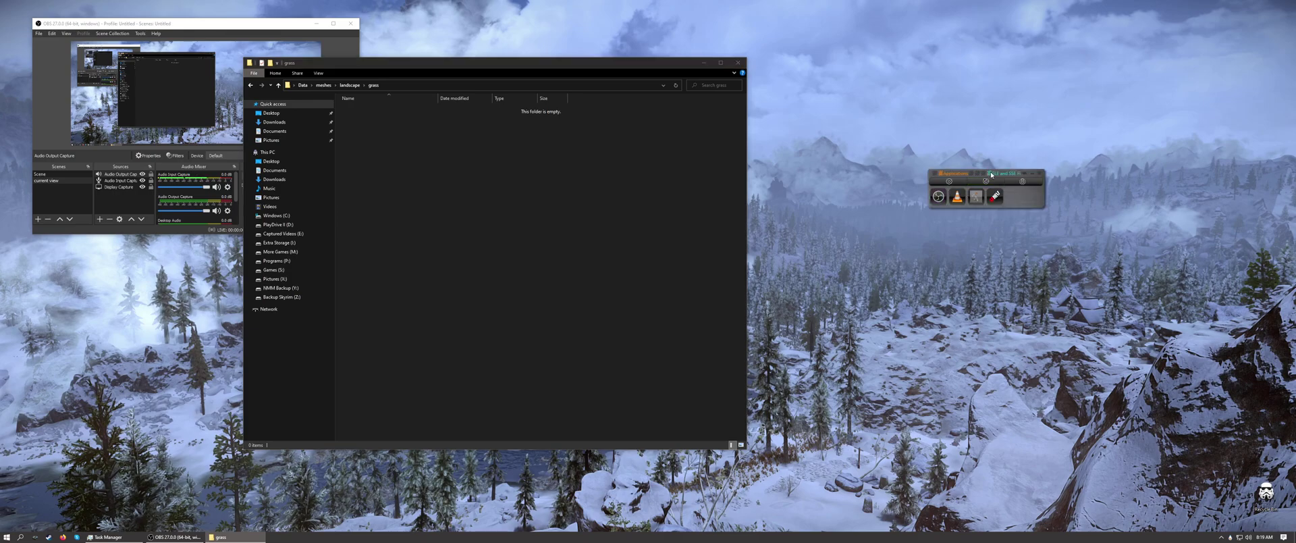
click(990, 175)
click(959, 195)
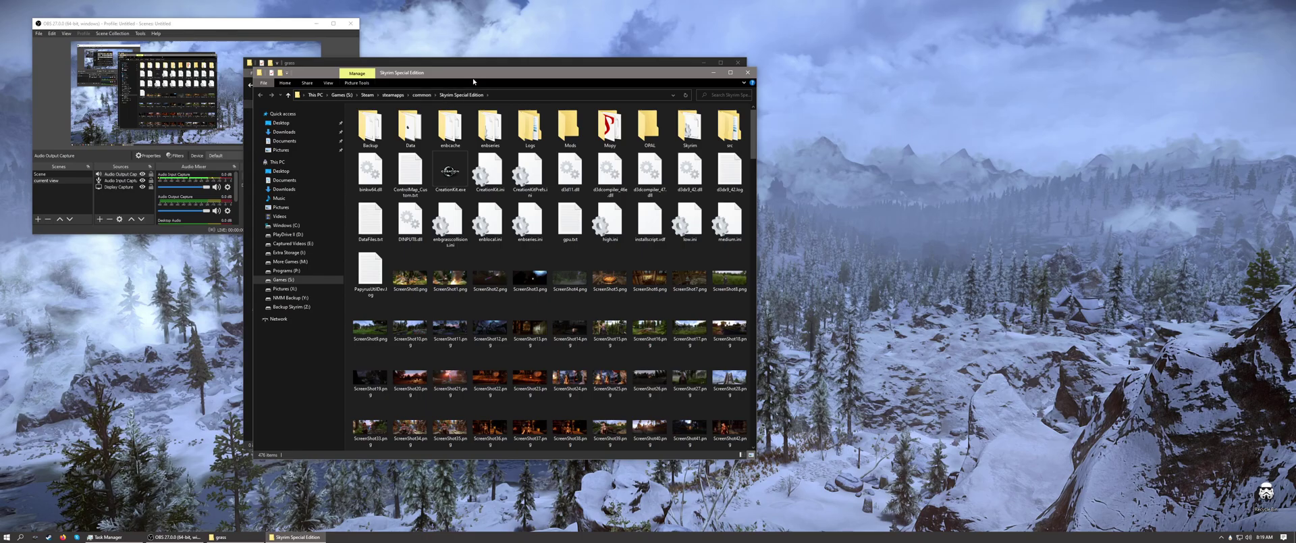
drag(472, 76, 972, 68)
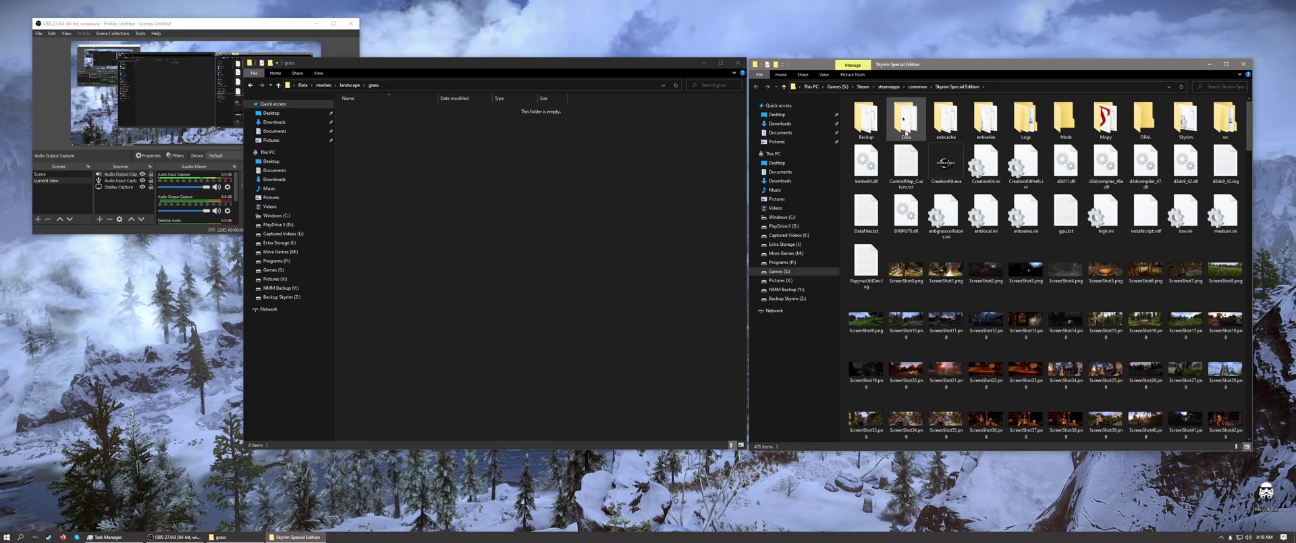
In the Skyrim Special Edition folder, go to Data, meshes, landscape and open its grass folder
mouse_move(906, 133)
double_click(907, 126)
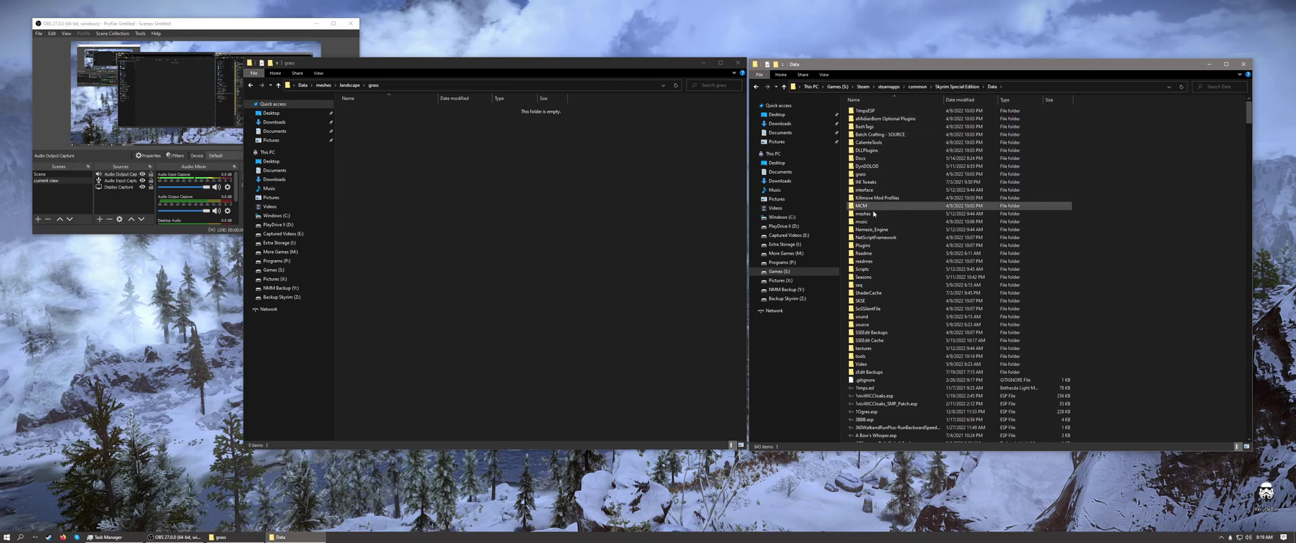
double_click(871, 216)
scroll(904, 297, down, 7)
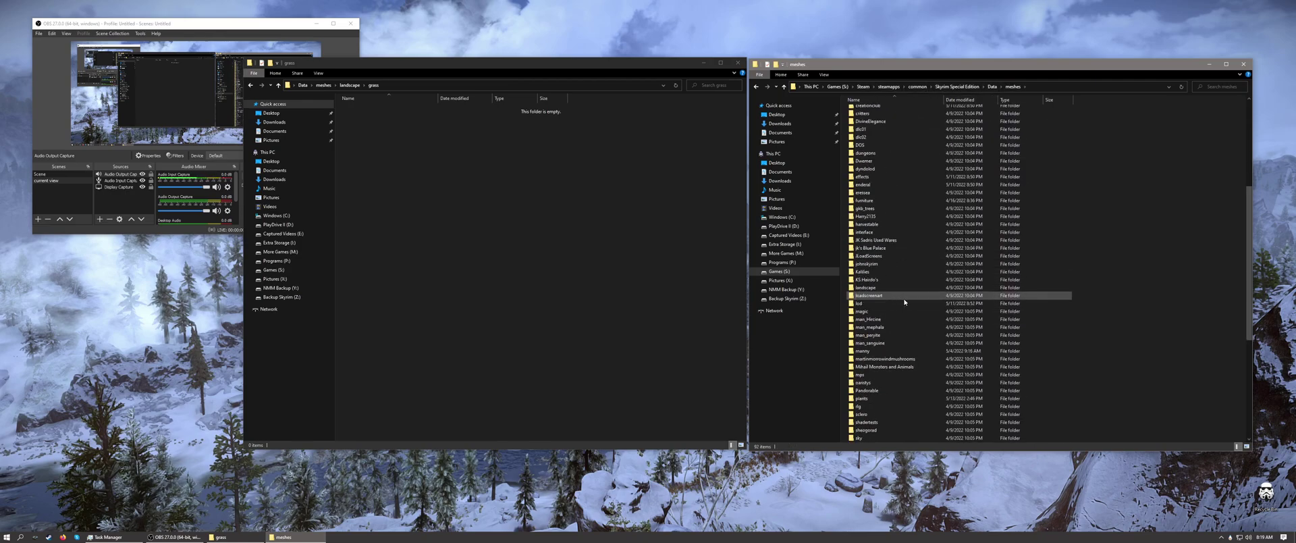
double_click(866, 288)
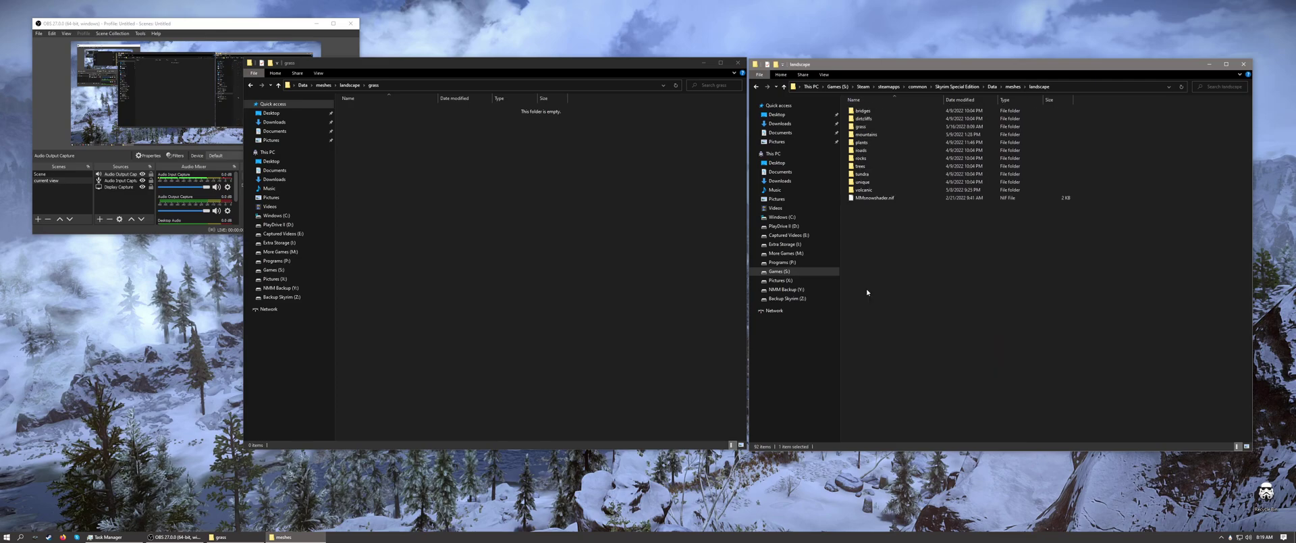
double_click(861, 126)
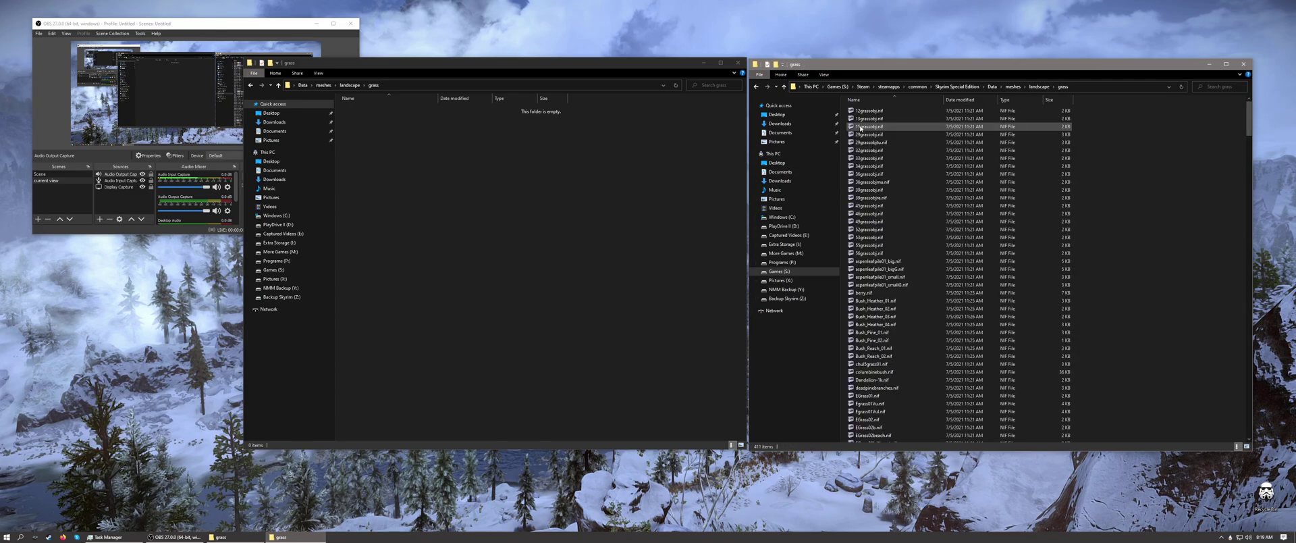
Copy the mesh files from riverbedpebbles.nif through smallpebblessnow.nif in the game's grass folder into the new grass folder
scroll(902, 304, down, 20)
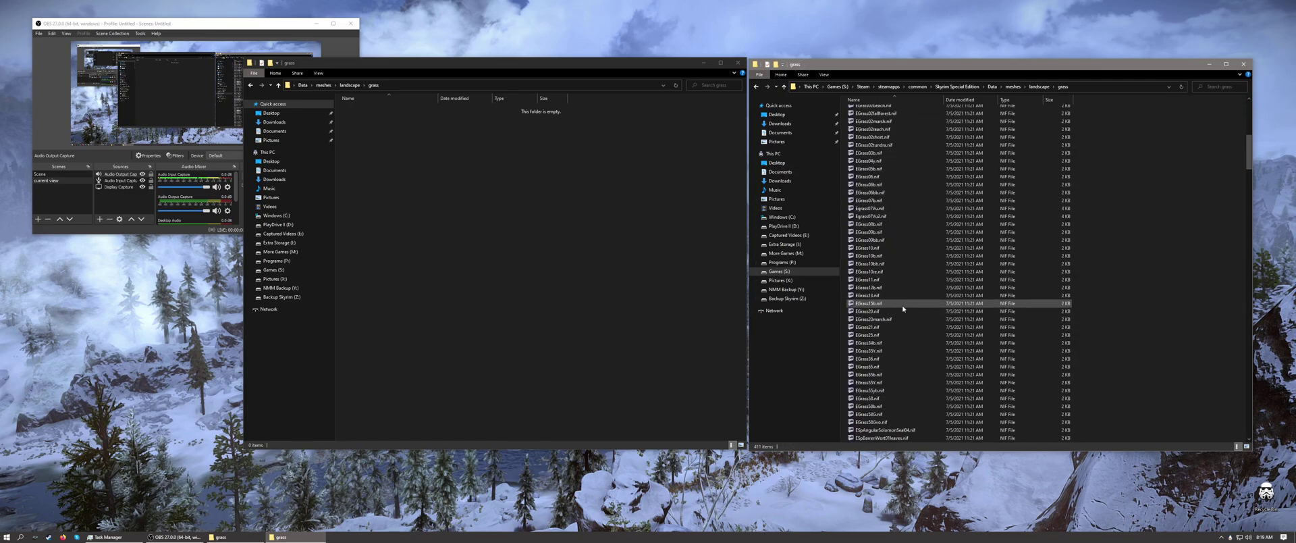
scroll(907, 308, down, 20)
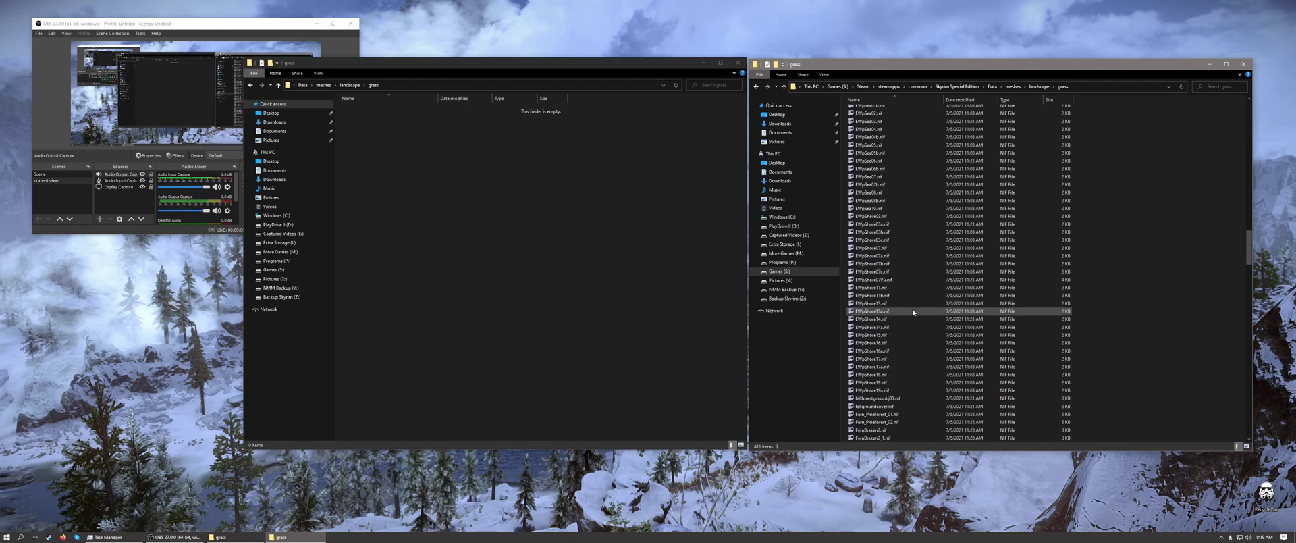
scroll(913, 312, down, 20)
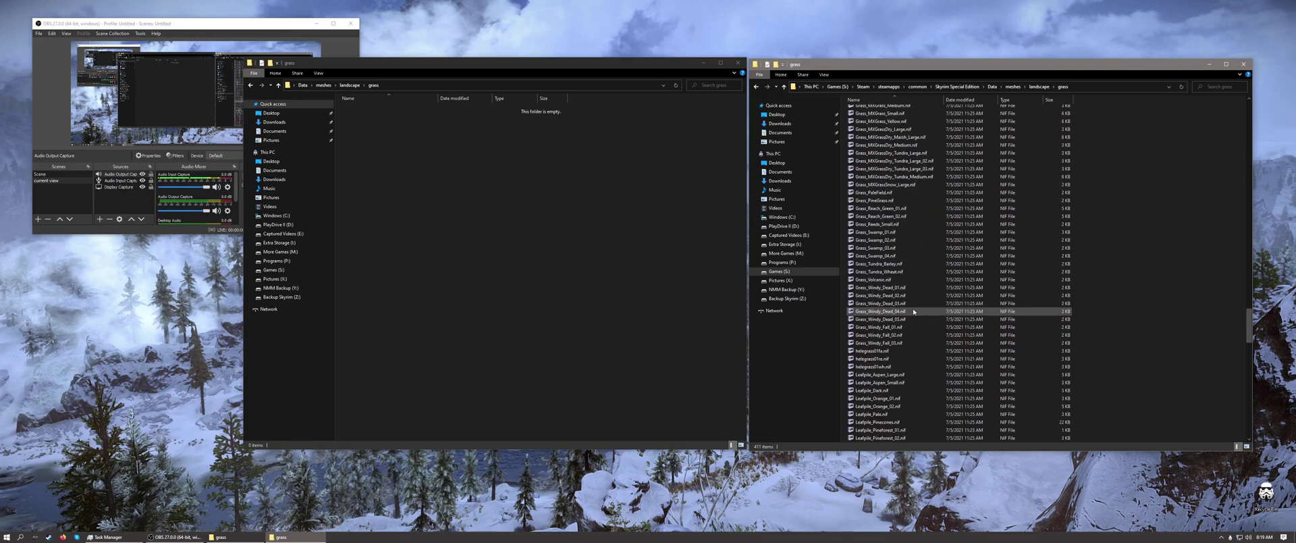
scroll(914, 311, down, 11)
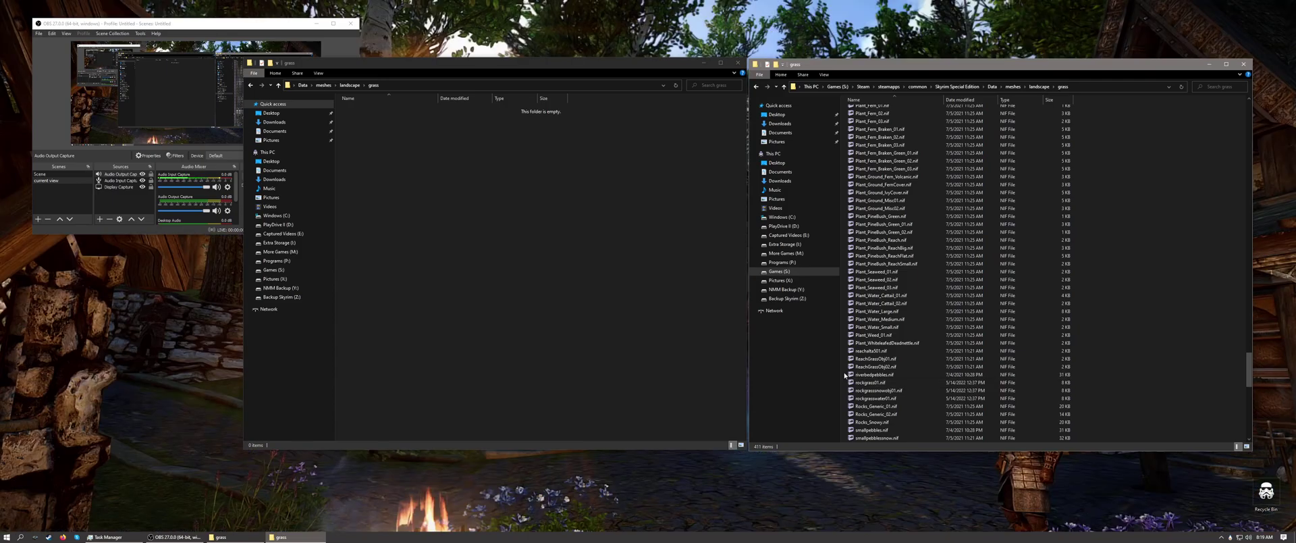
drag(844, 375, 889, 428)
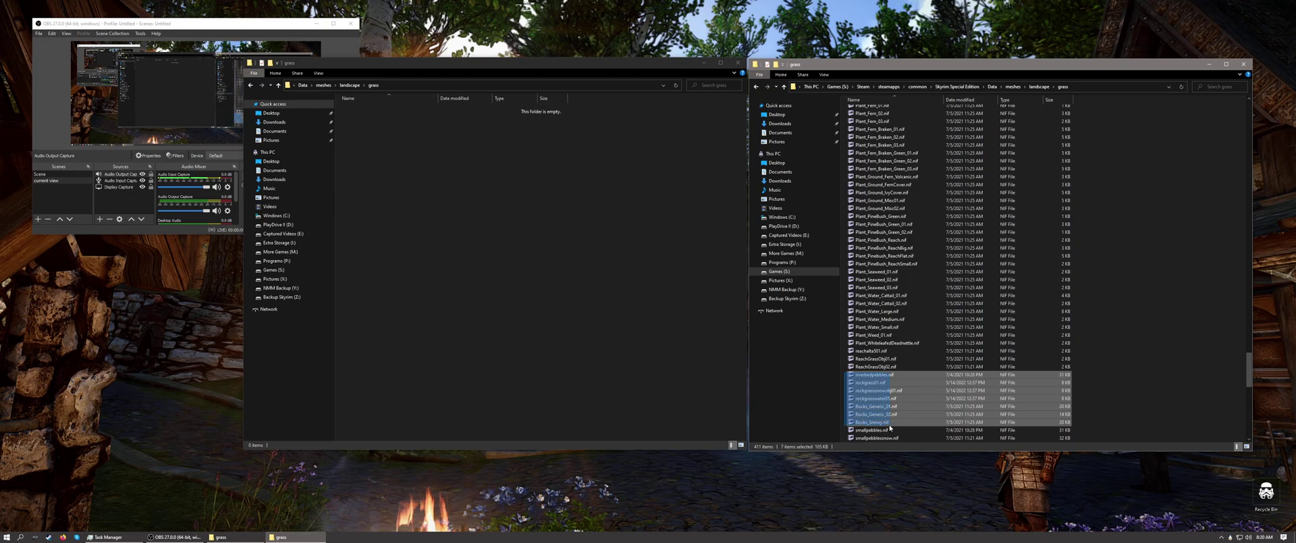
drag(890, 428, 893, 439)
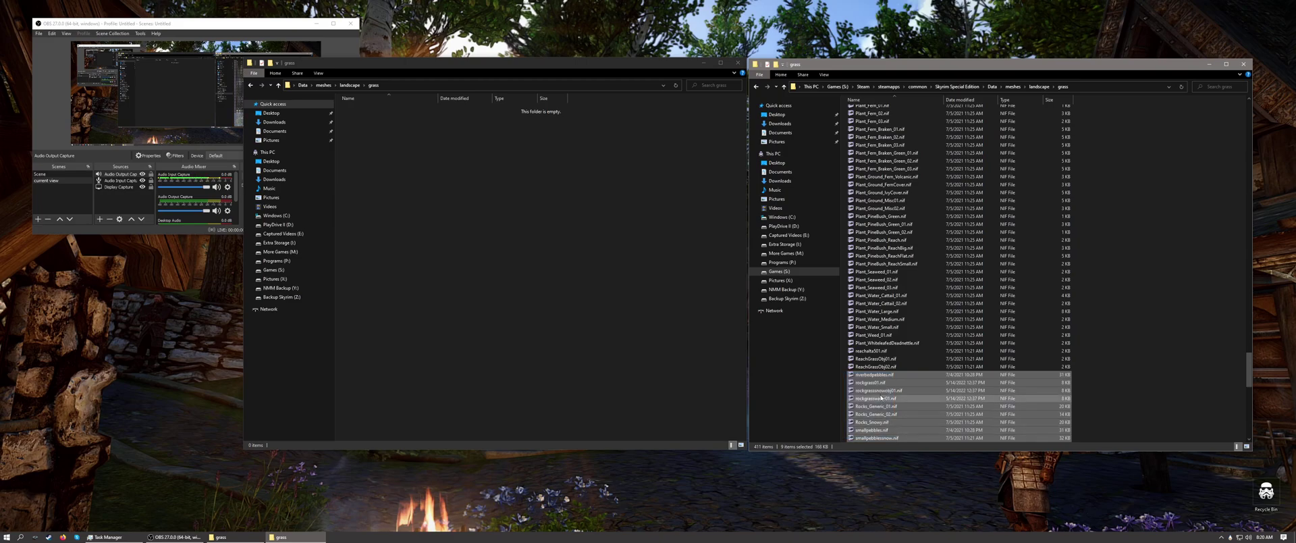
right_click(862, 380)
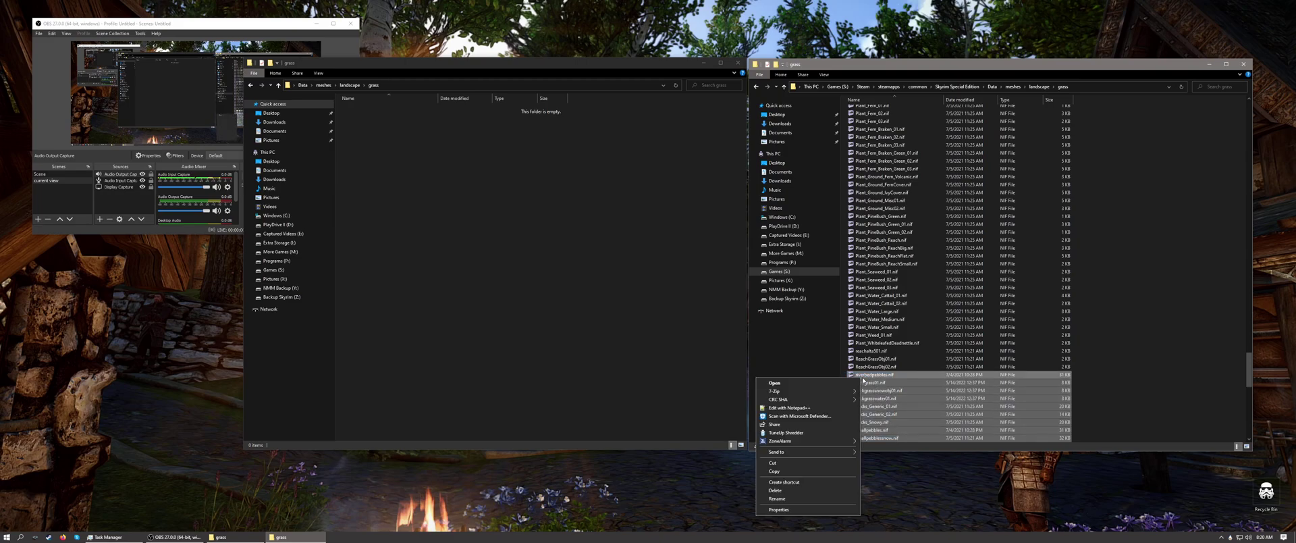
click(774, 471)
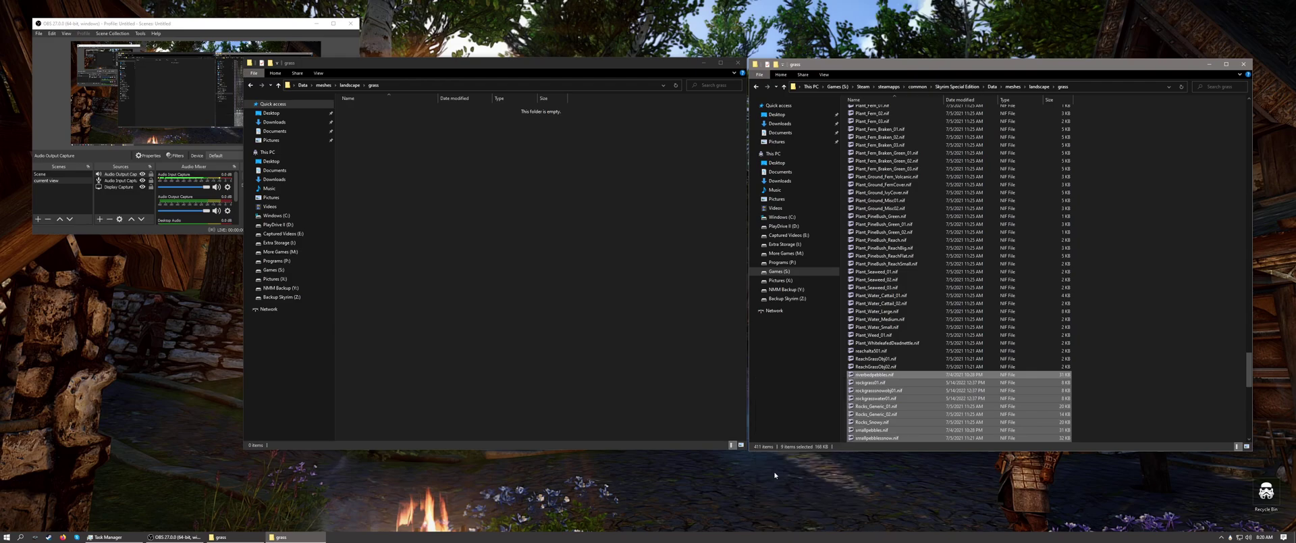
right_click(384, 160)
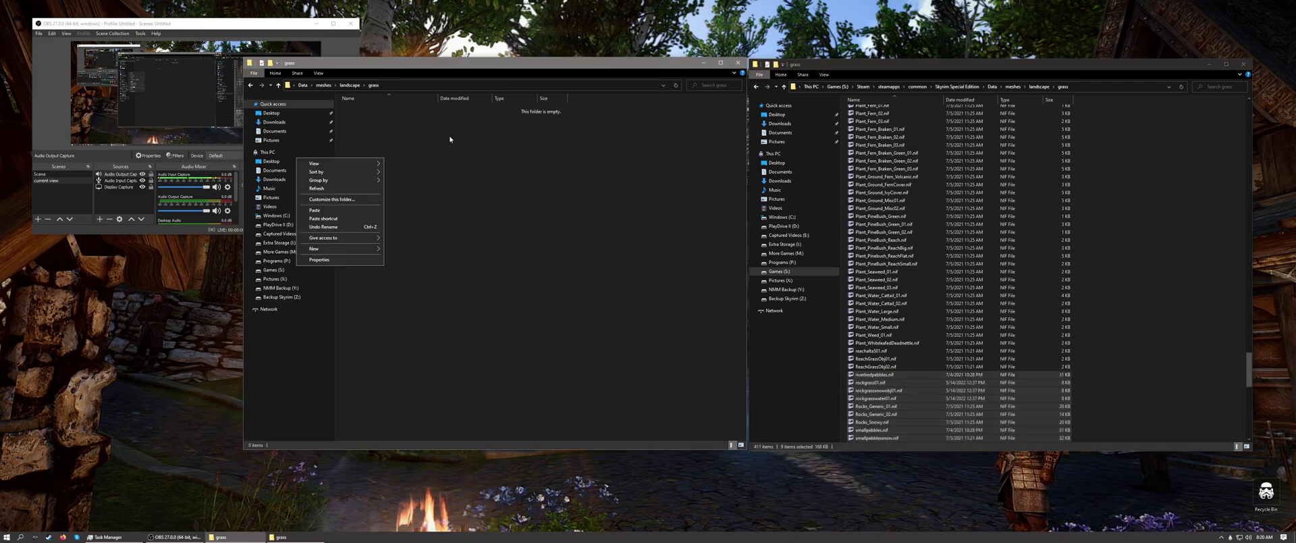
click(323, 211)
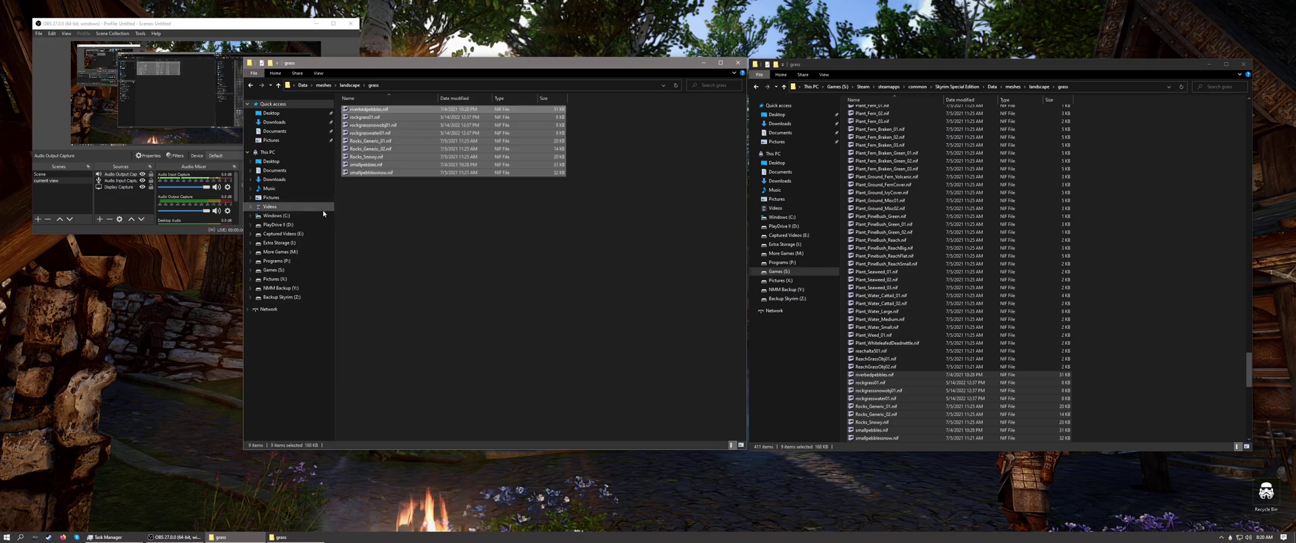
Copy Twig_Pile_01.nif, Twig_Pile_02.nif and Twig_Pile_03.nif from the game's grass folder into the new grass folder
click(1130, 394)
scroll(1151, 395, down, 1)
scroll(1152, 394, down, 3)
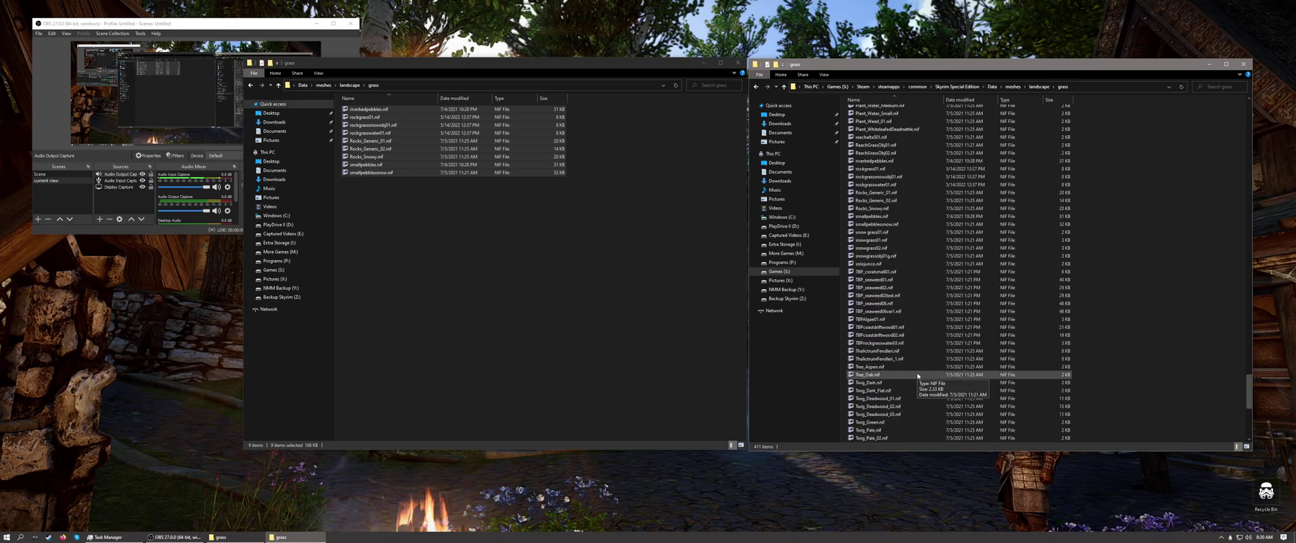
scroll(918, 376, down, 8)
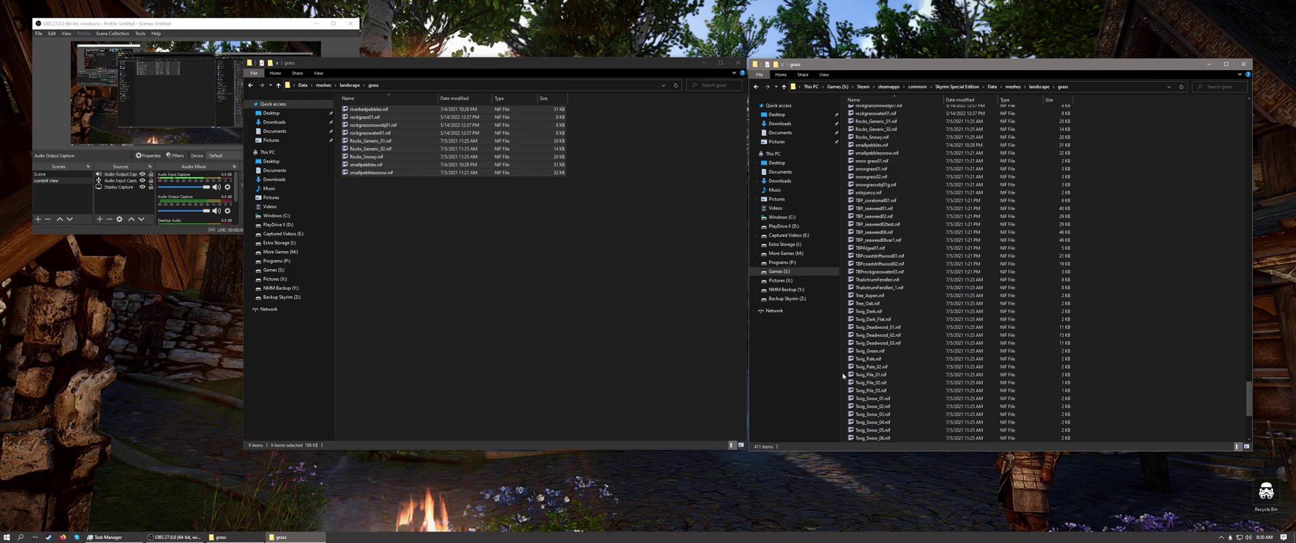
drag(843, 375, 884, 393)
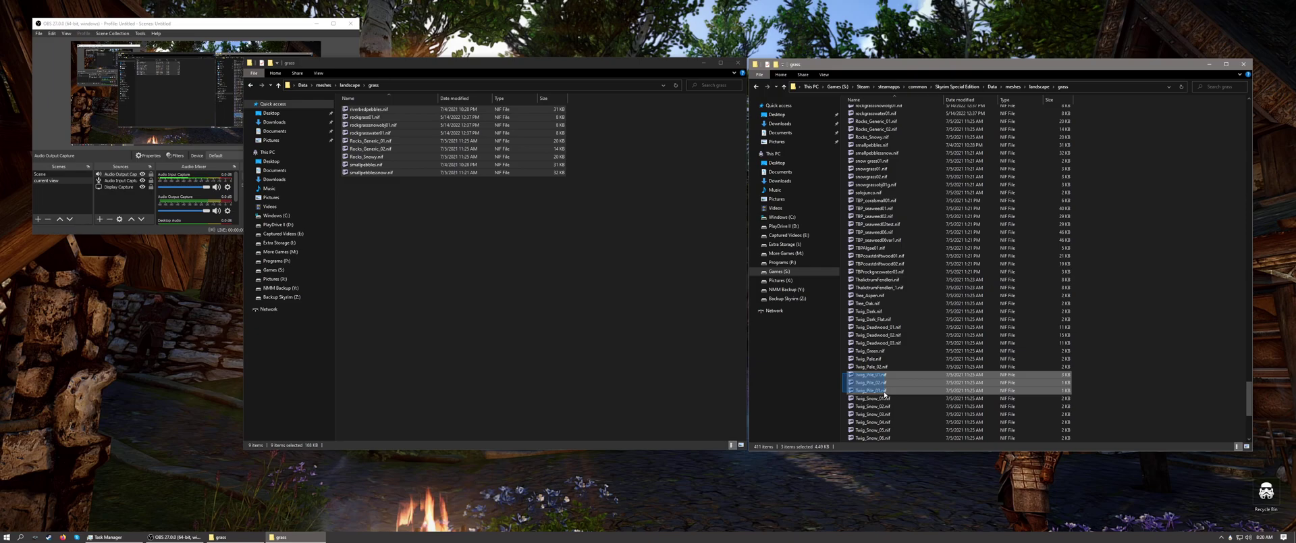
drag(885, 395, 885, 394)
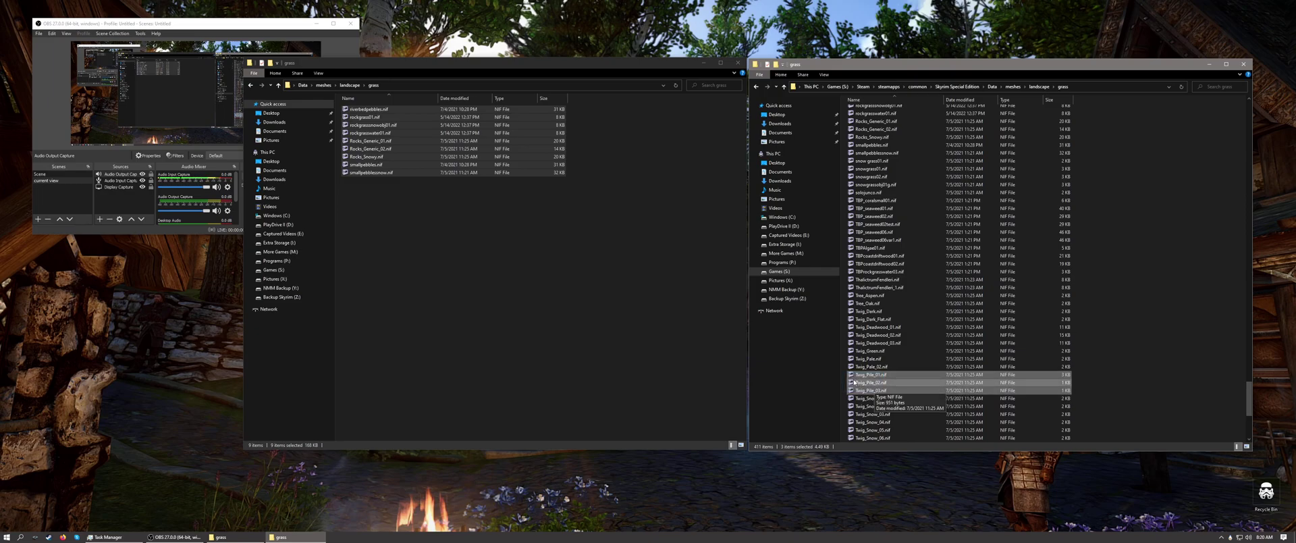
right_click(854, 382)
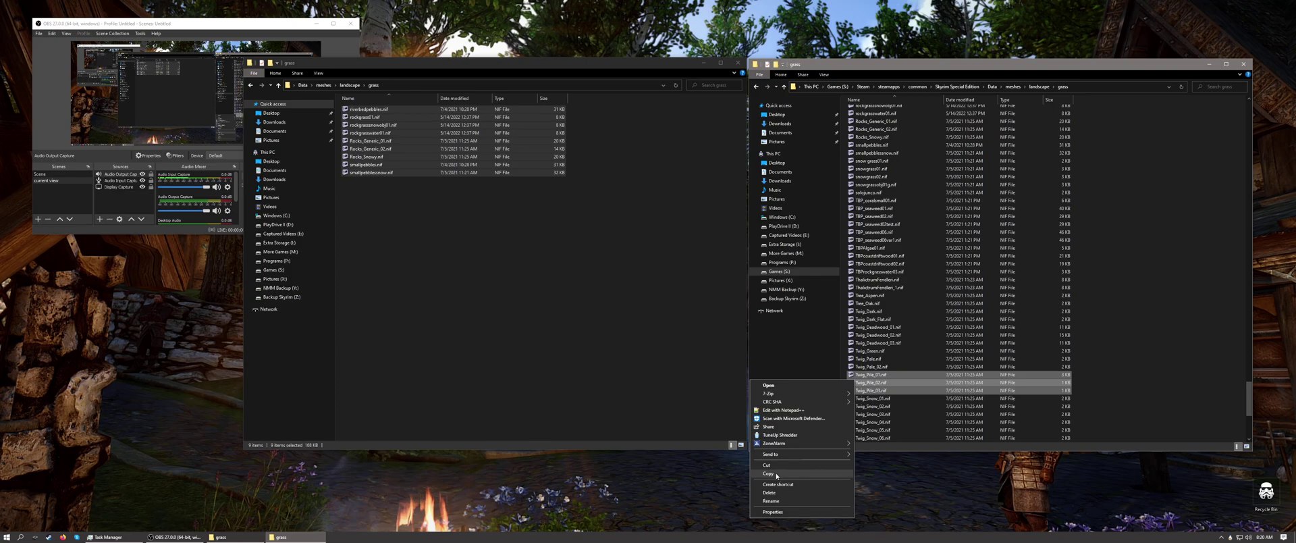
click(777, 475)
right_click(319, 252)
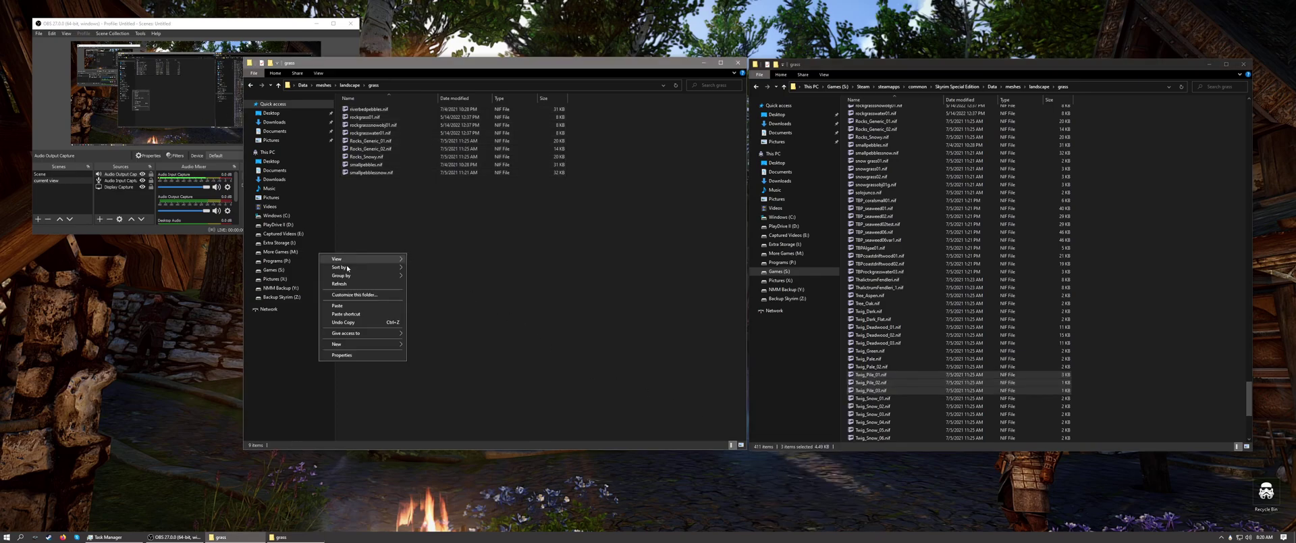
click(357, 307)
click(461, 277)
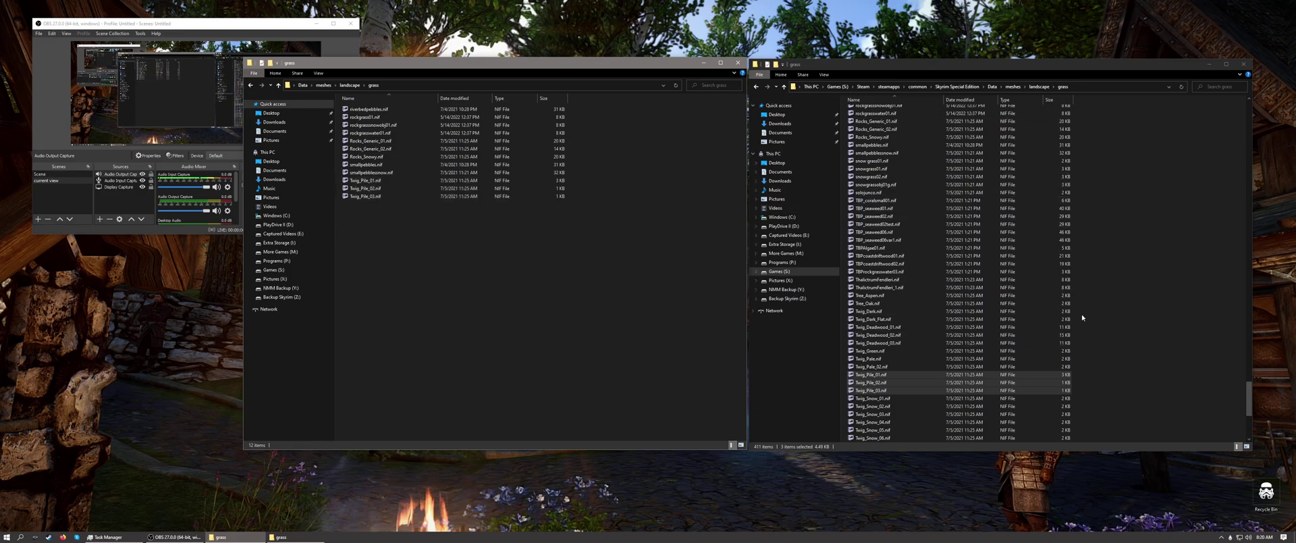
Close the game folder window, then open rockgrass01.nif in NifSkope and examine its BSTriShape vertex description and BSLightingShaderProperty
click(1248, 60)
drag(521, 68, 687, 75)
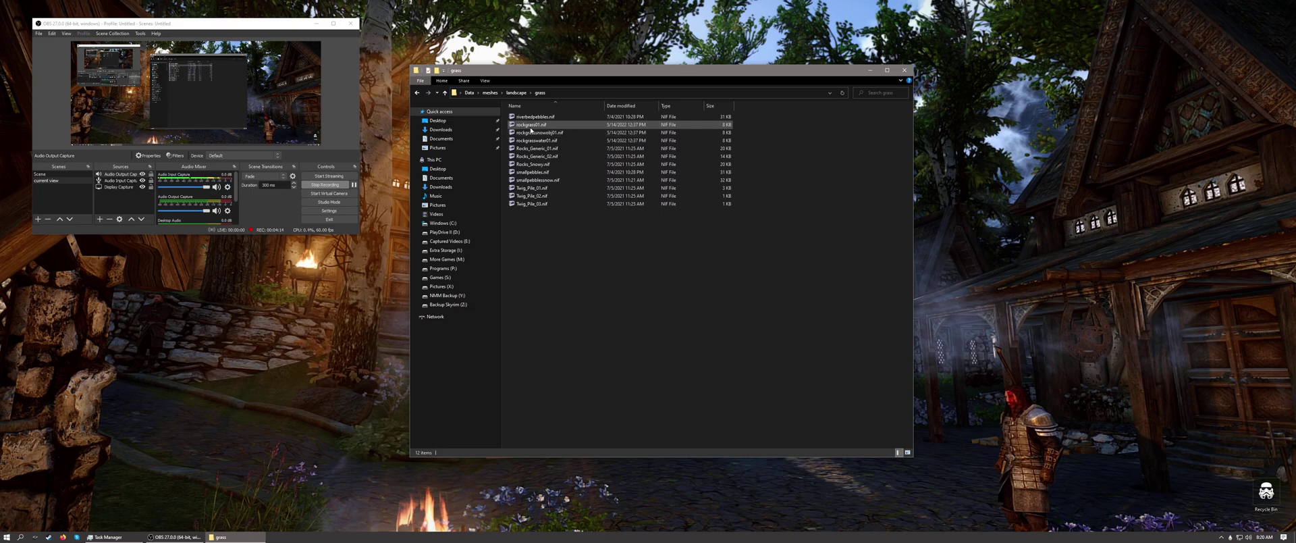
click(532, 126)
double_click(531, 127)
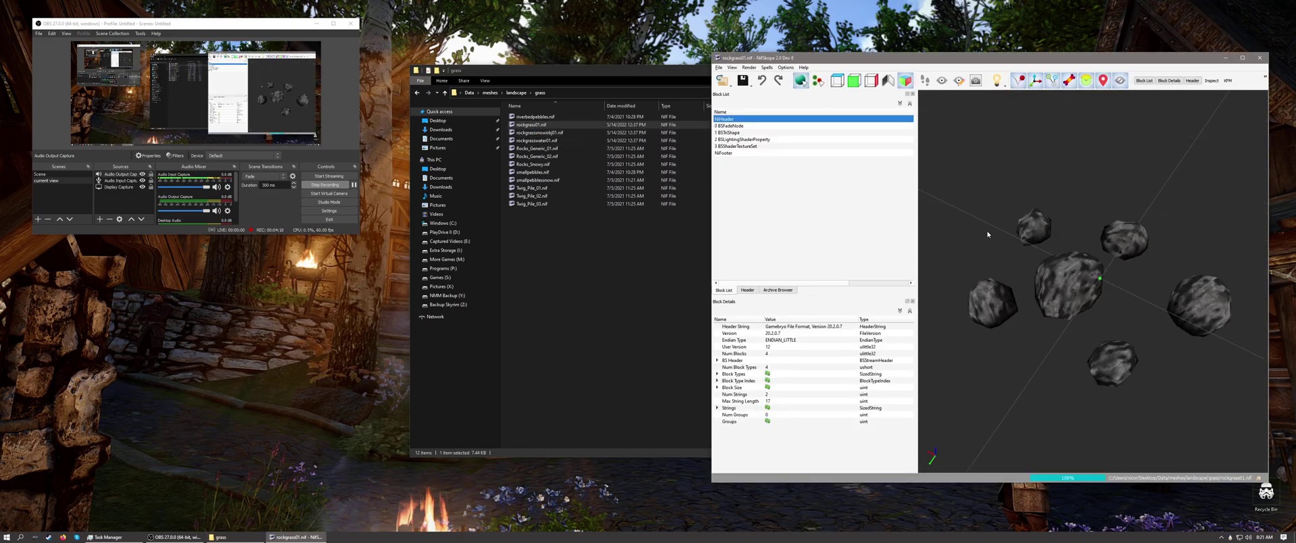
click(725, 133)
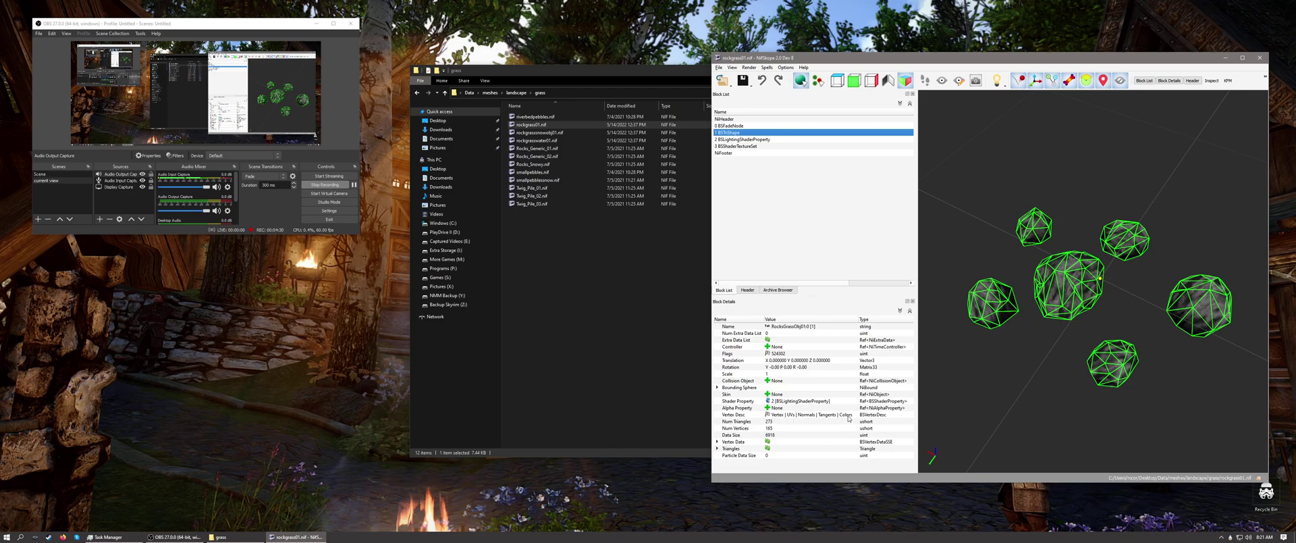
click(757, 140)
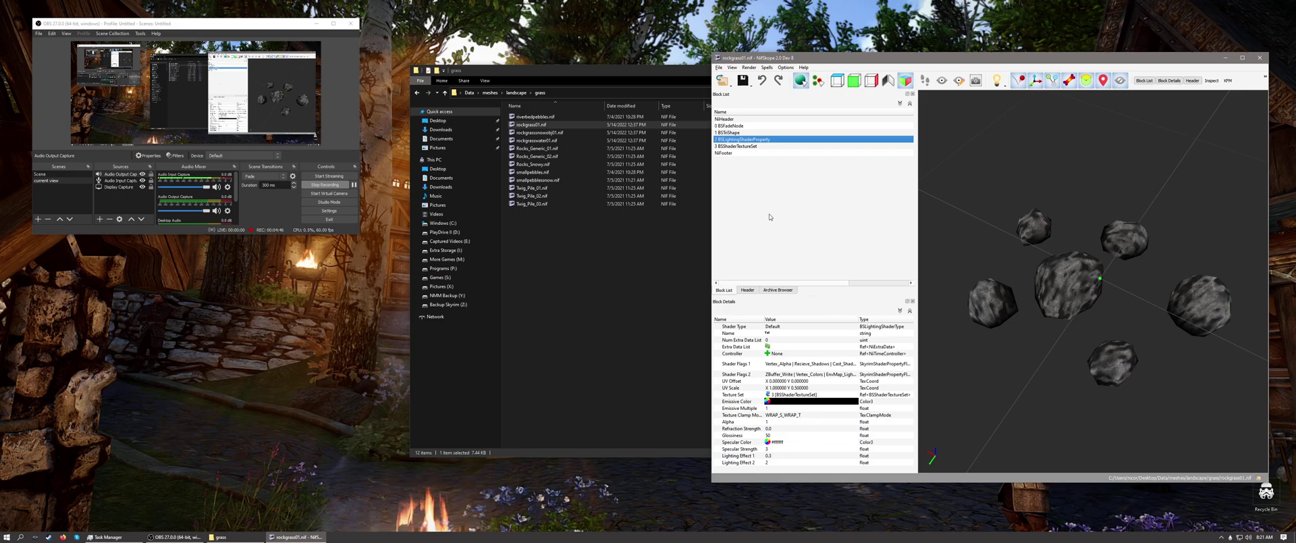
click(1259, 59)
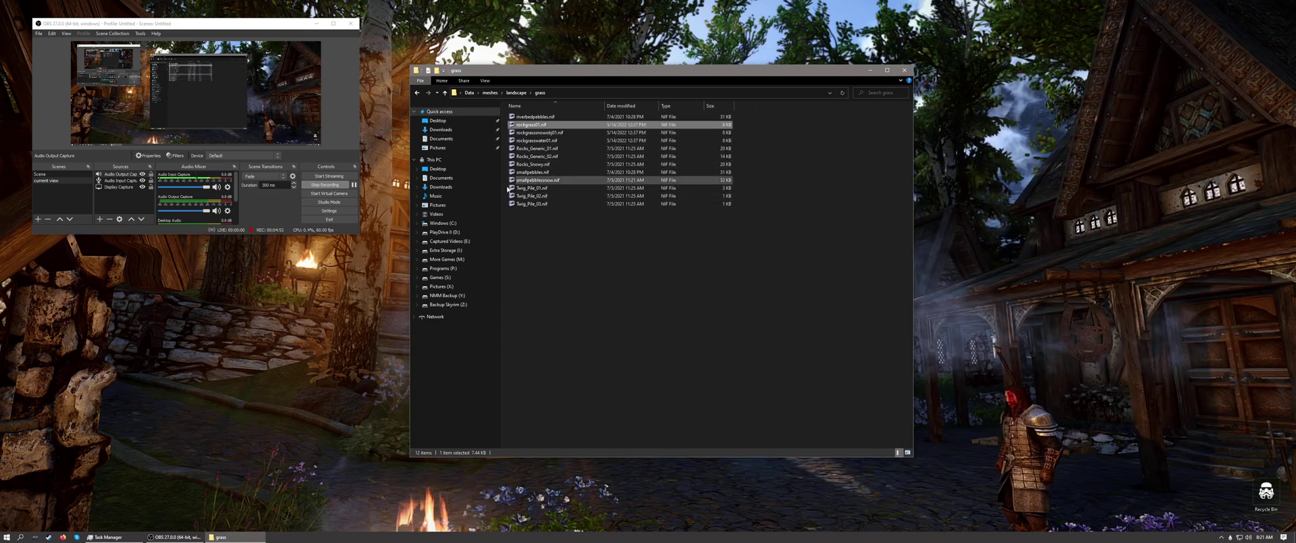
Close the new grass folder's window and move the Data folder on the desktop beside the OBS window
click(904, 70)
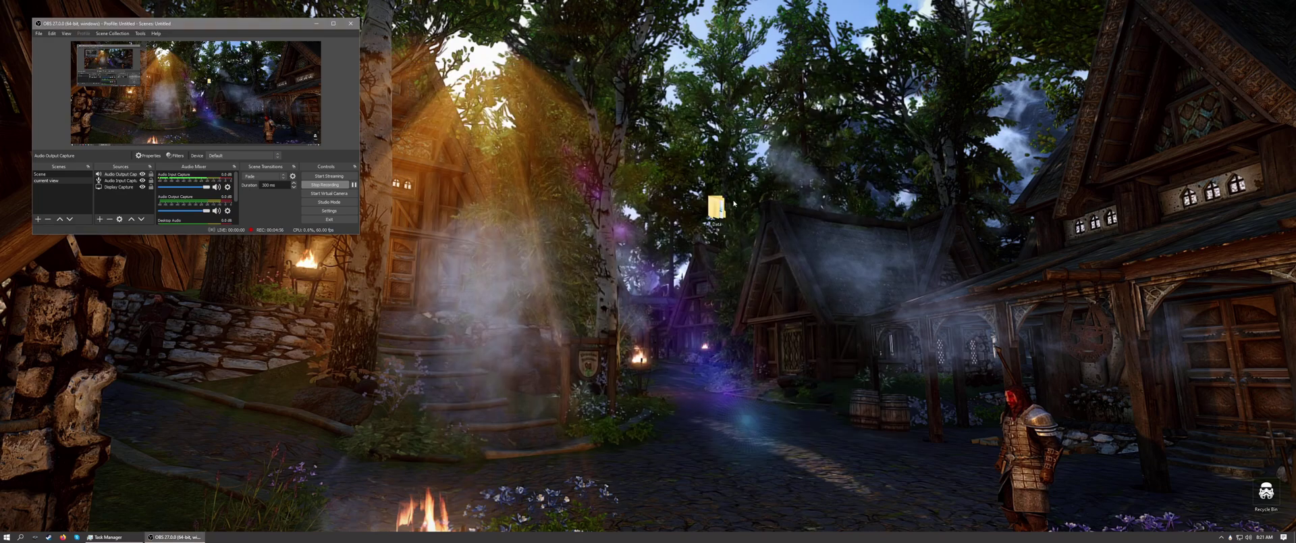
drag(733, 202, 448, 110)
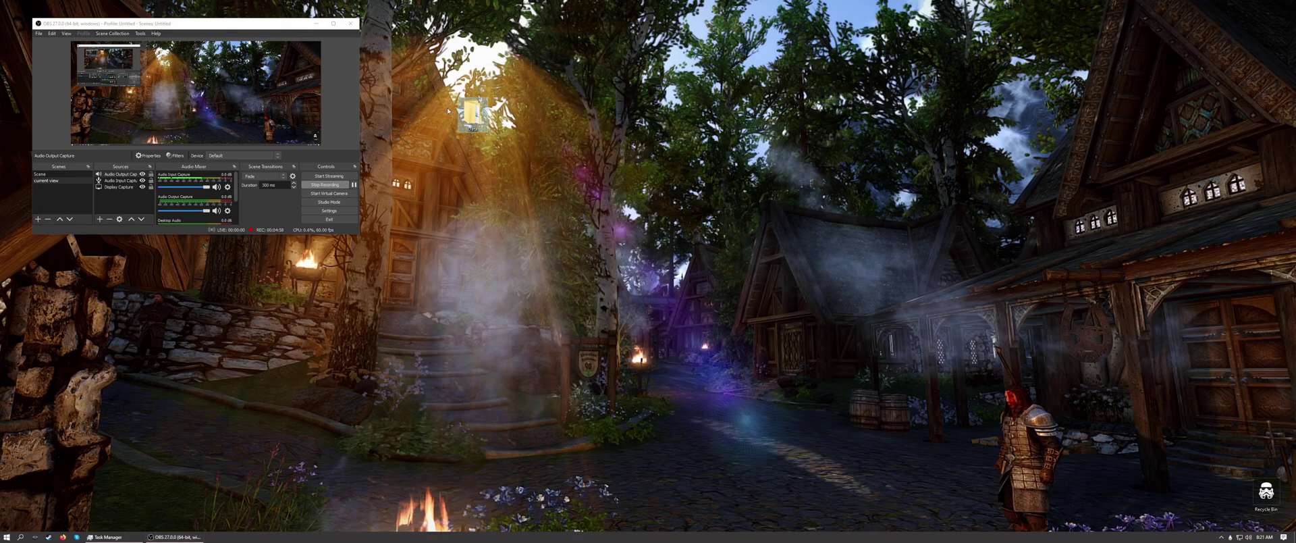
right_click(928, 201)
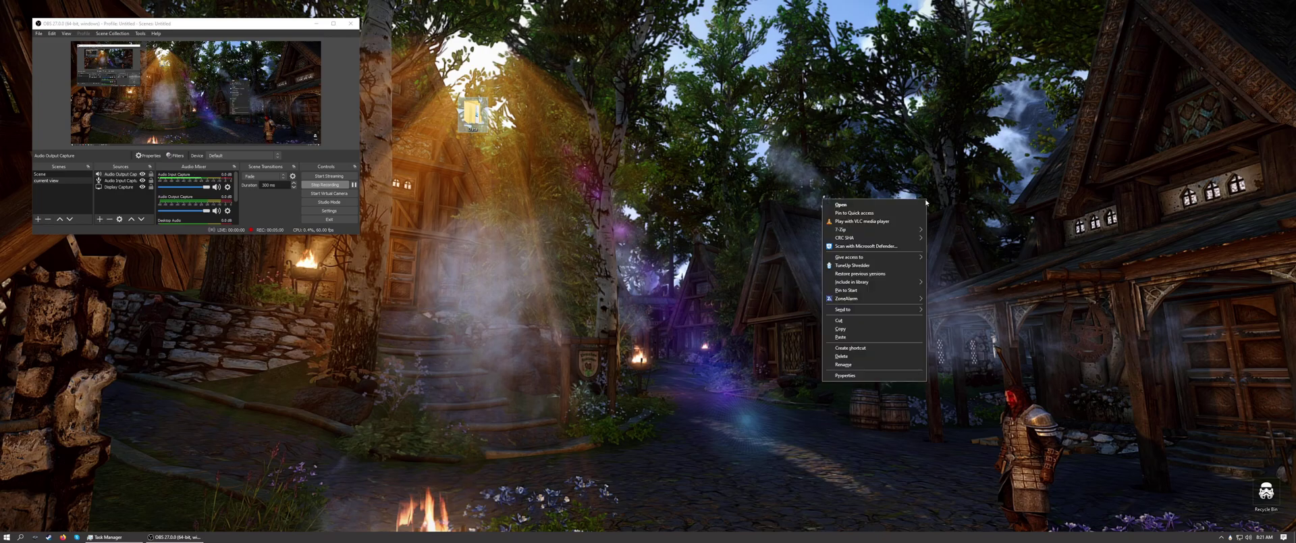
click(778, 184)
On the PlayDrive II (D:) drive, go to the Skyrim modding tools folder and open Needed tools for Skyrim LE to SSE conversion
key(super+e)
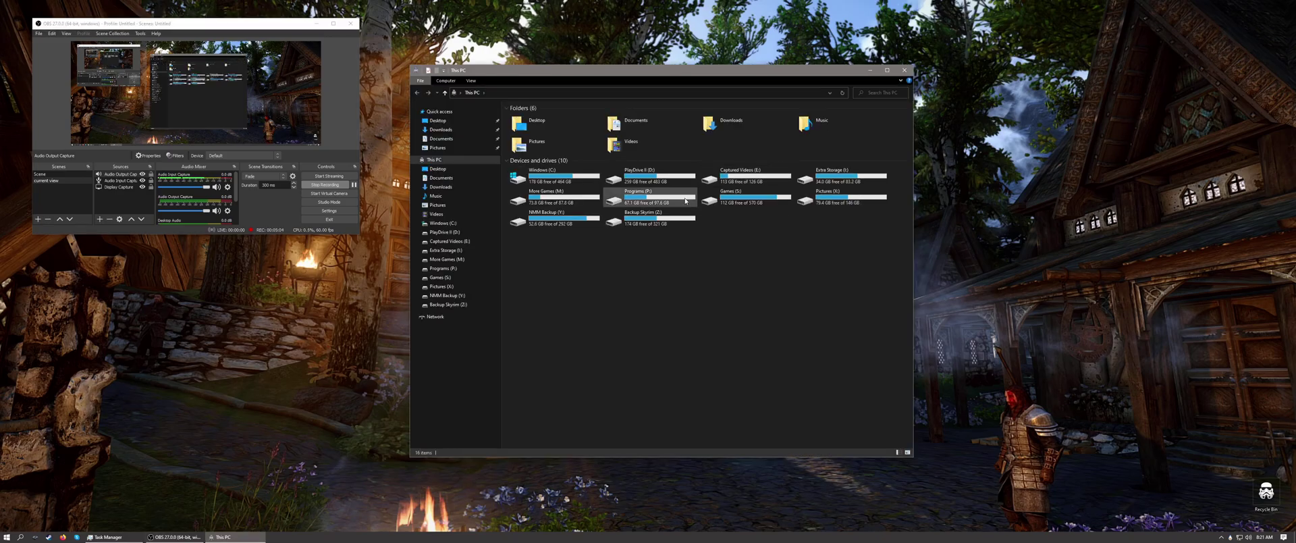
double_click(638, 175)
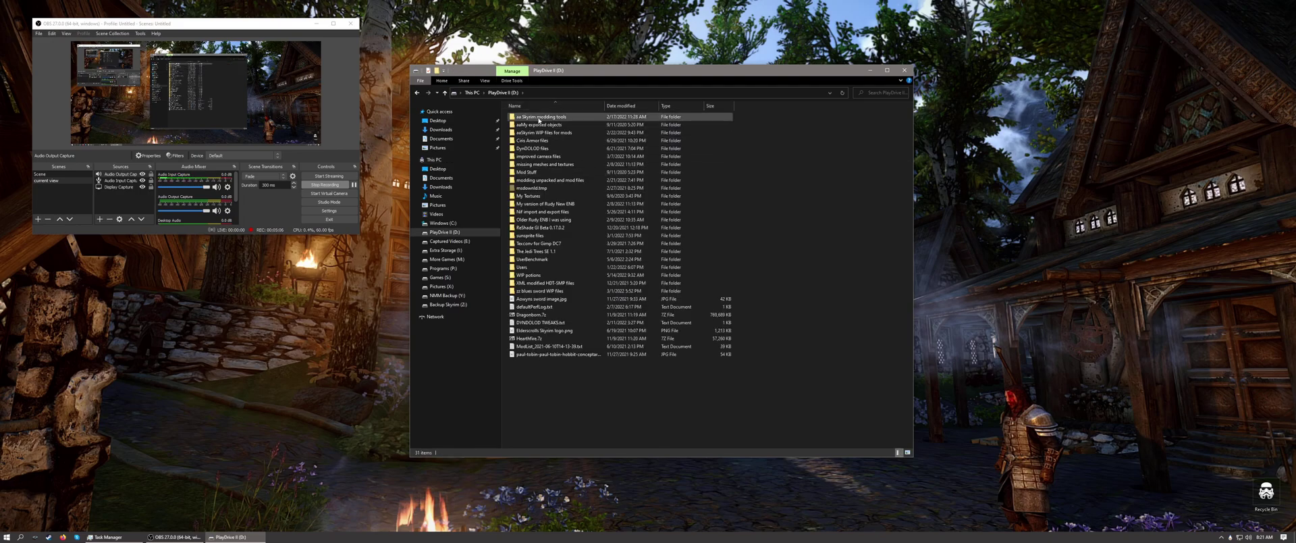
double_click(538, 118)
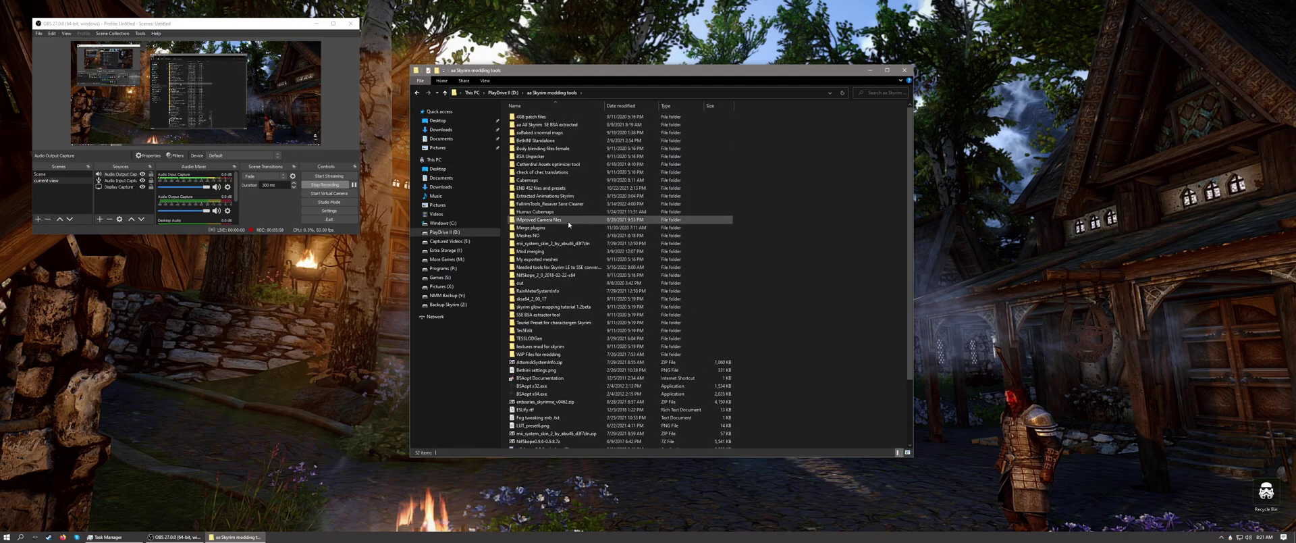
double_click(569, 267)
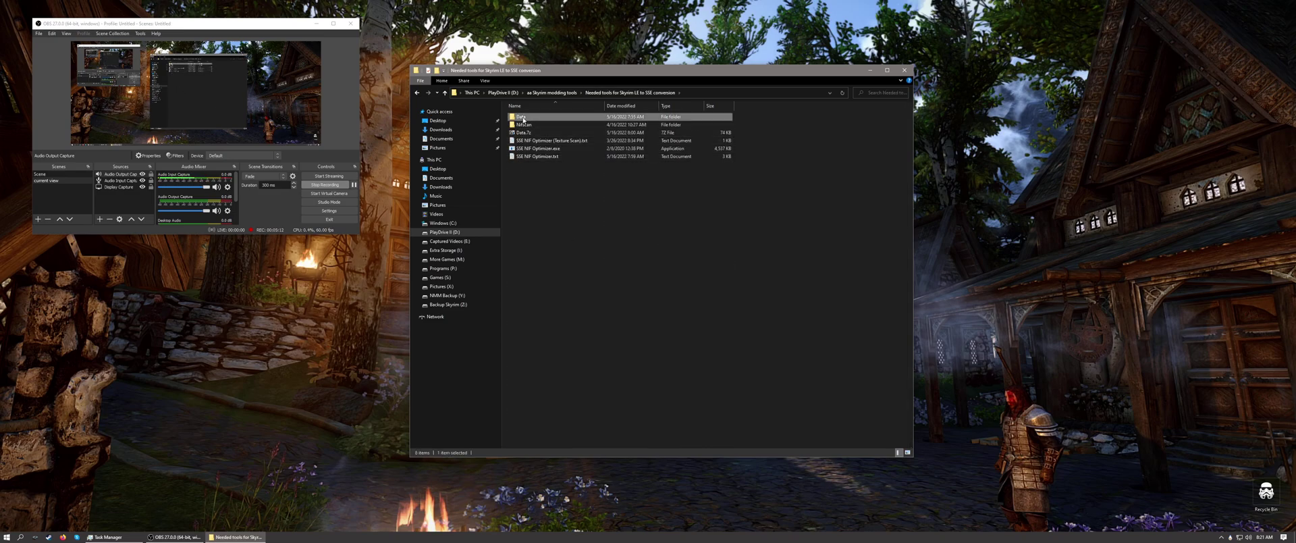
Replace the Data folder in the conversion tools folder with a copy of the desktop Data folder, deleting the old one first
right_click(521, 117)
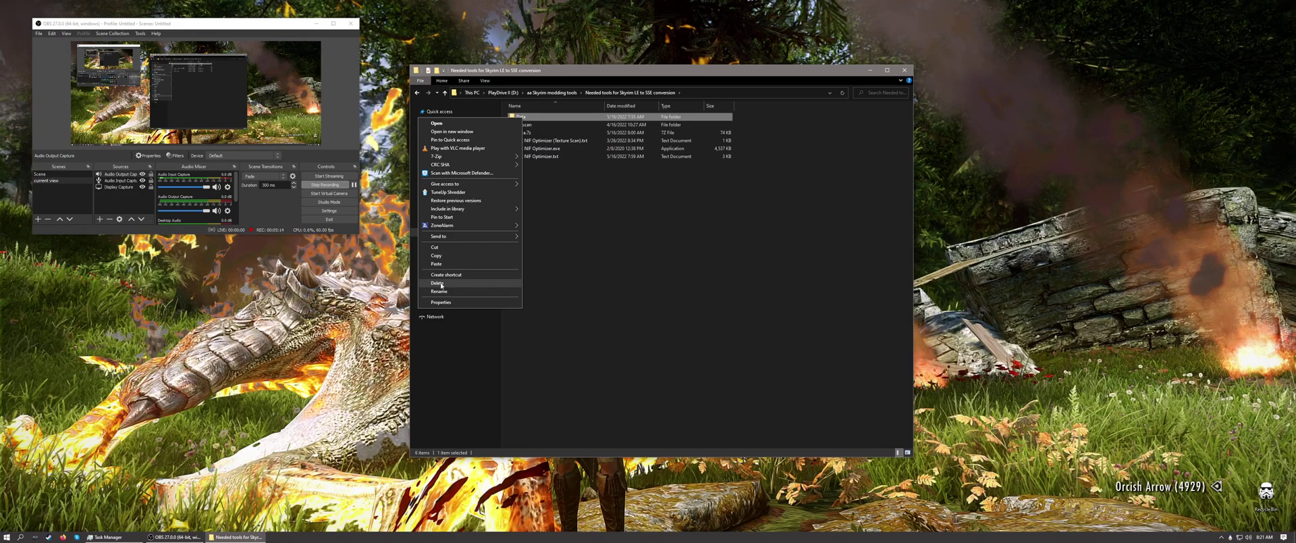
click(438, 283)
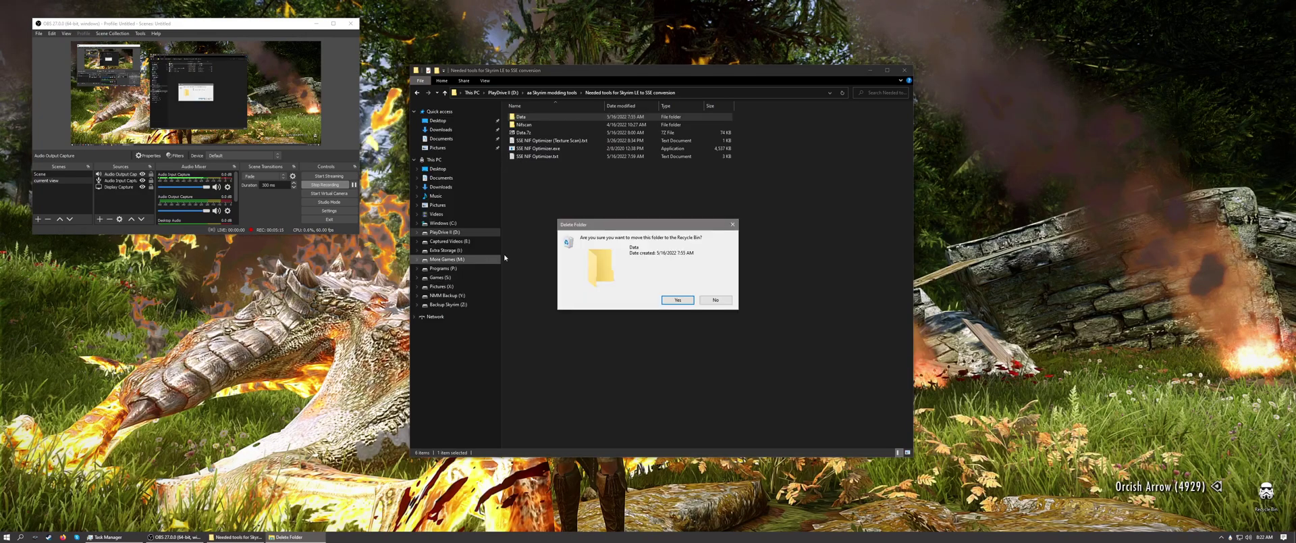
click(679, 300)
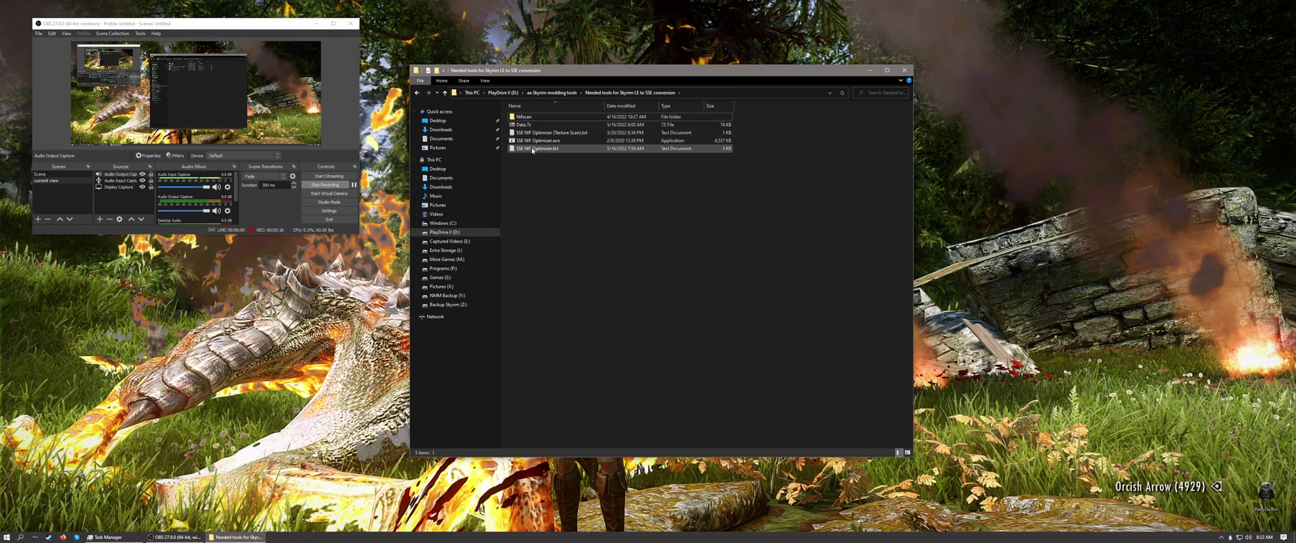
drag(606, 73, 818, 79)
drag(472, 116, 761, 198)
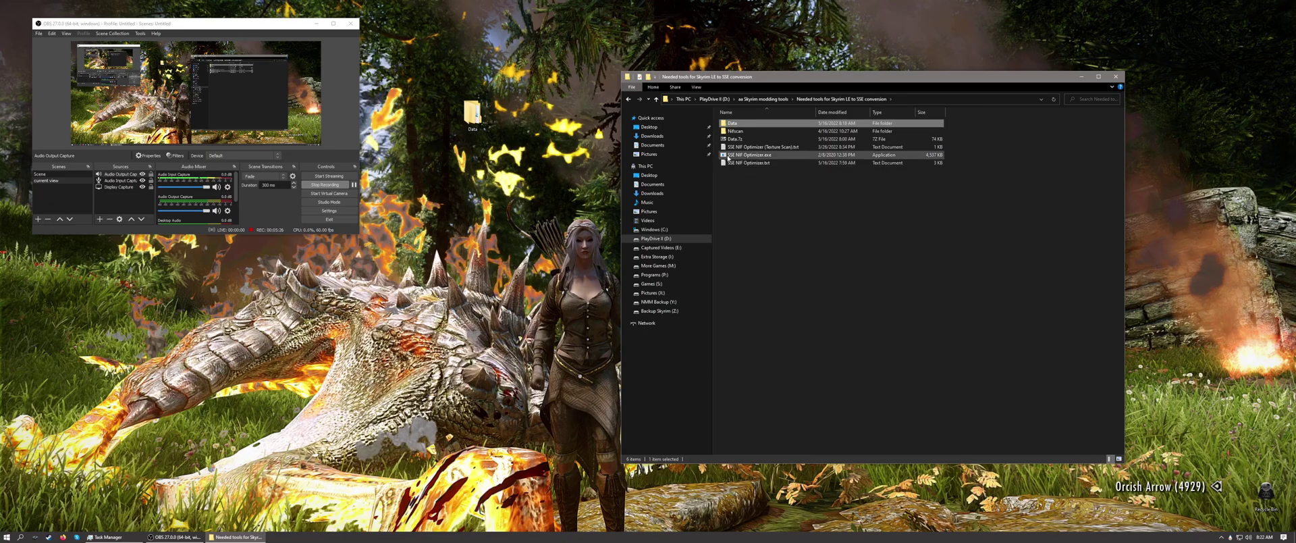
Run SSE NIF Optimizer on the folder's meshes with LE as the target version, and close it
double_click(749, 156)
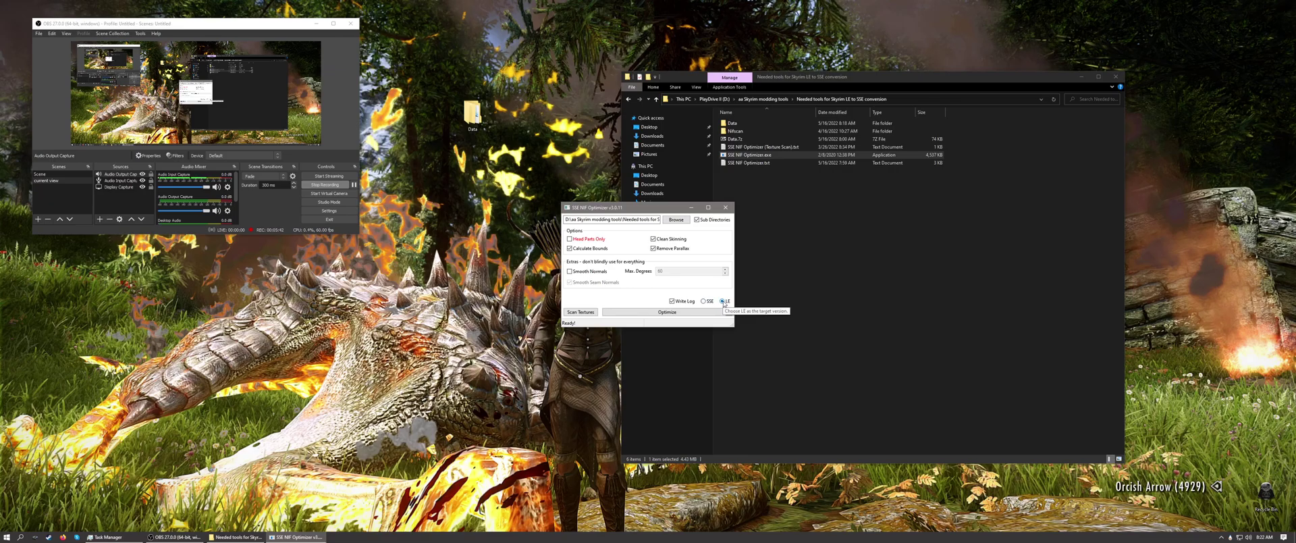
click(723, 301)
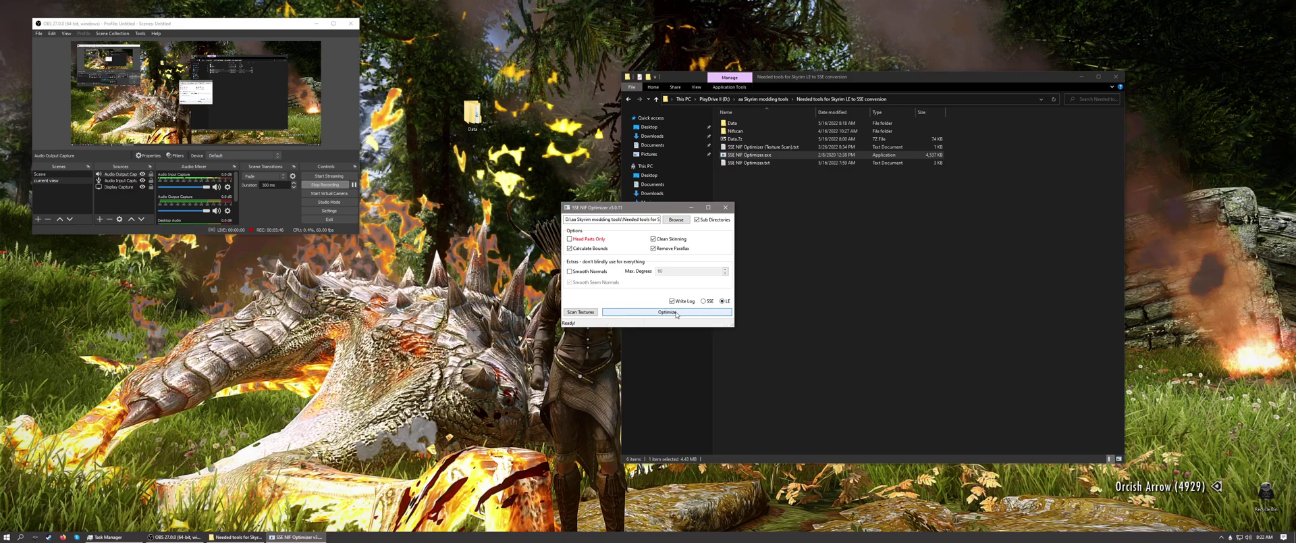
click(681, 313)
click(725, 208)
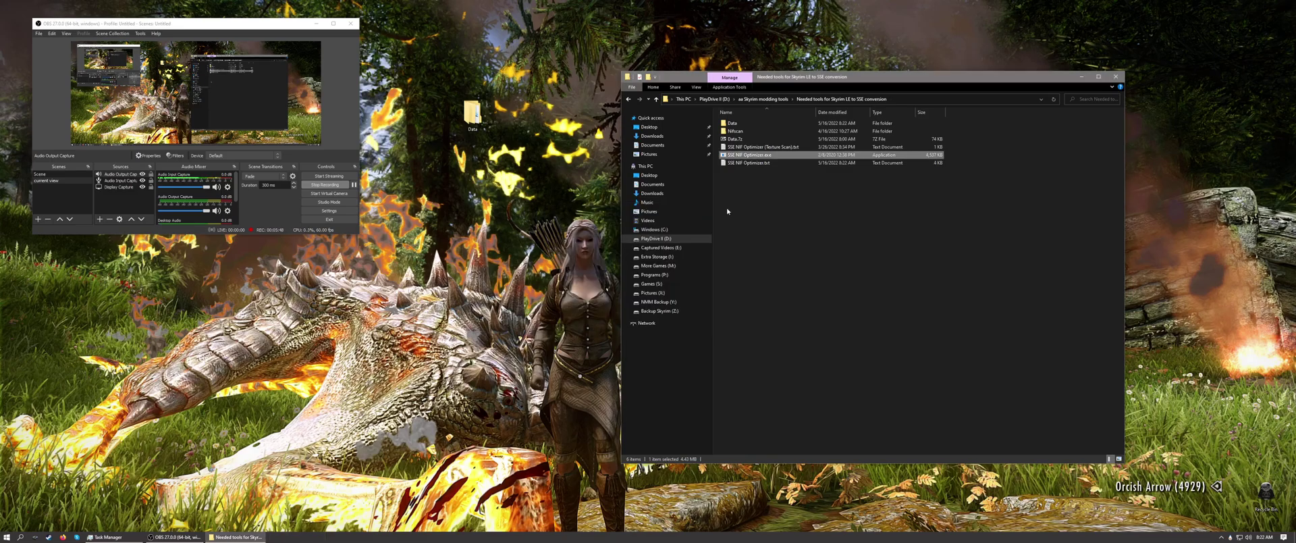
Go into the conversion folder's Data, meshes, landscape, grass folder and open the optimized rockgrass01.nif in NifSkope
double_click(737, 124)
double_click(735, 123)
double_click(736, 124)
double_click(735, 124)
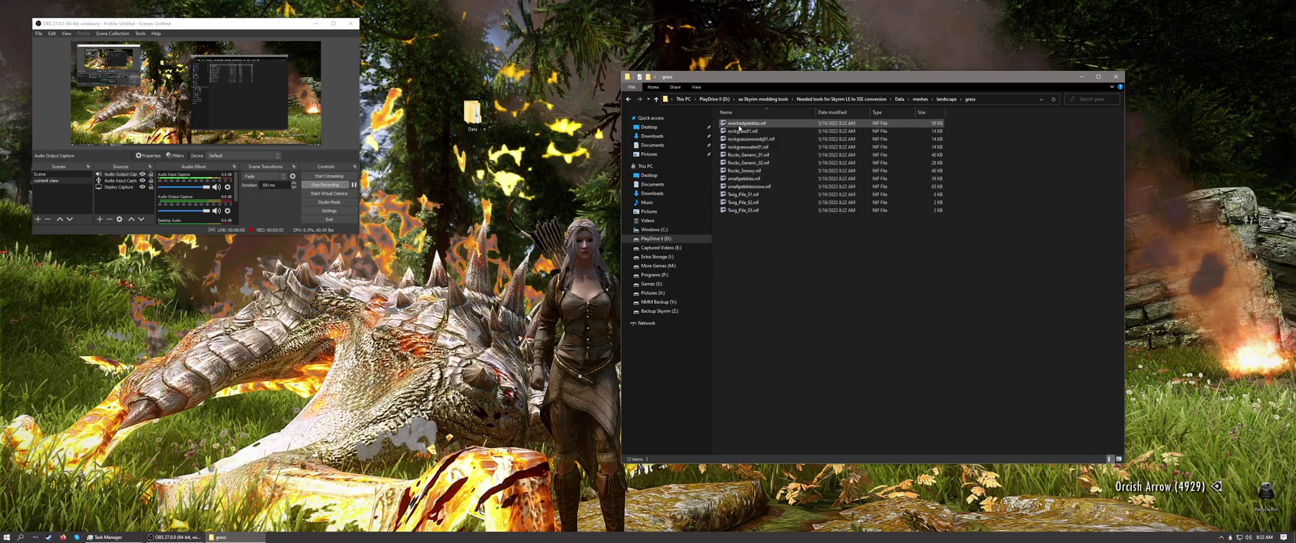
click(751, 132)
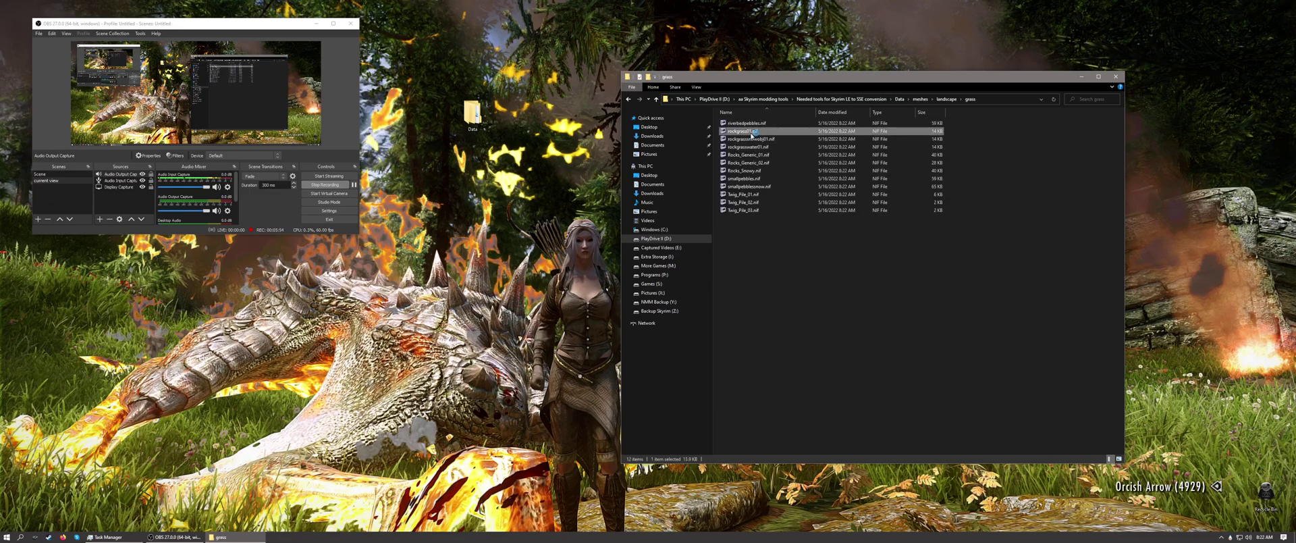
double_click(742, 131)
Examine the rock mesh's NiTriShapeData block, expanding its Vertex Colors list and checking the individual color and alpha values
drag(946, 212, 980, 260)
click(732, 133)
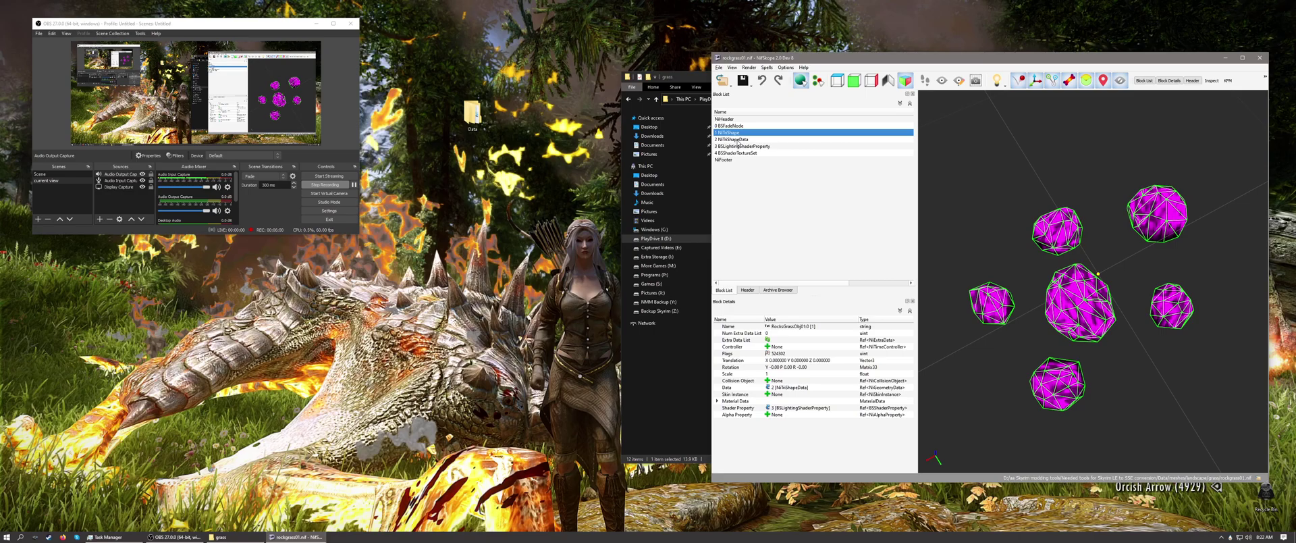
click(737, 139)
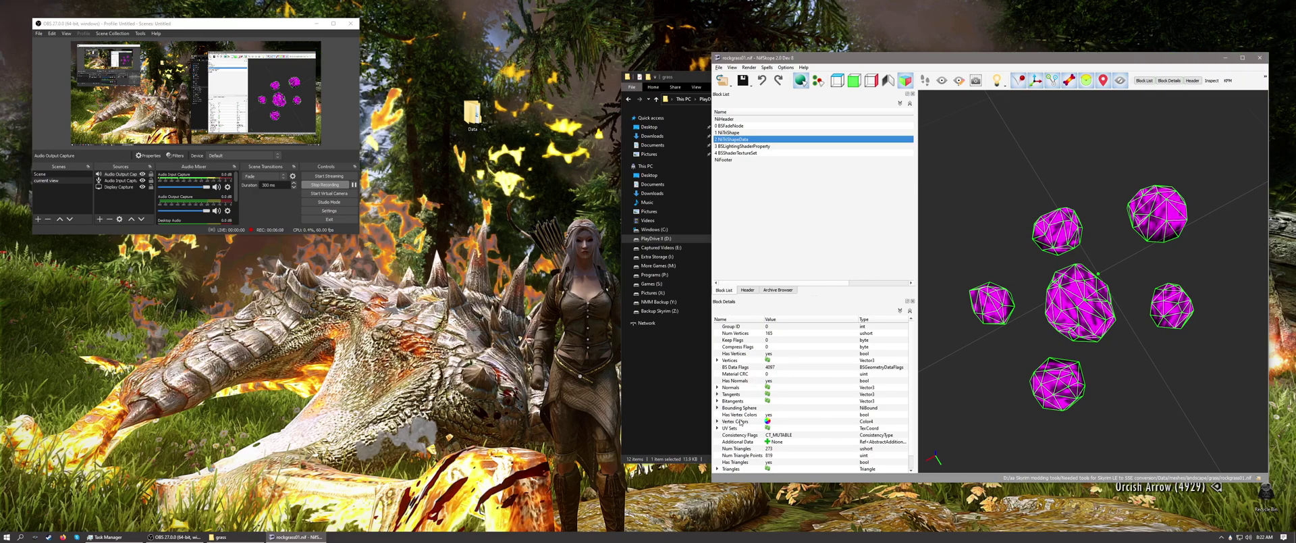
click(719, 421)
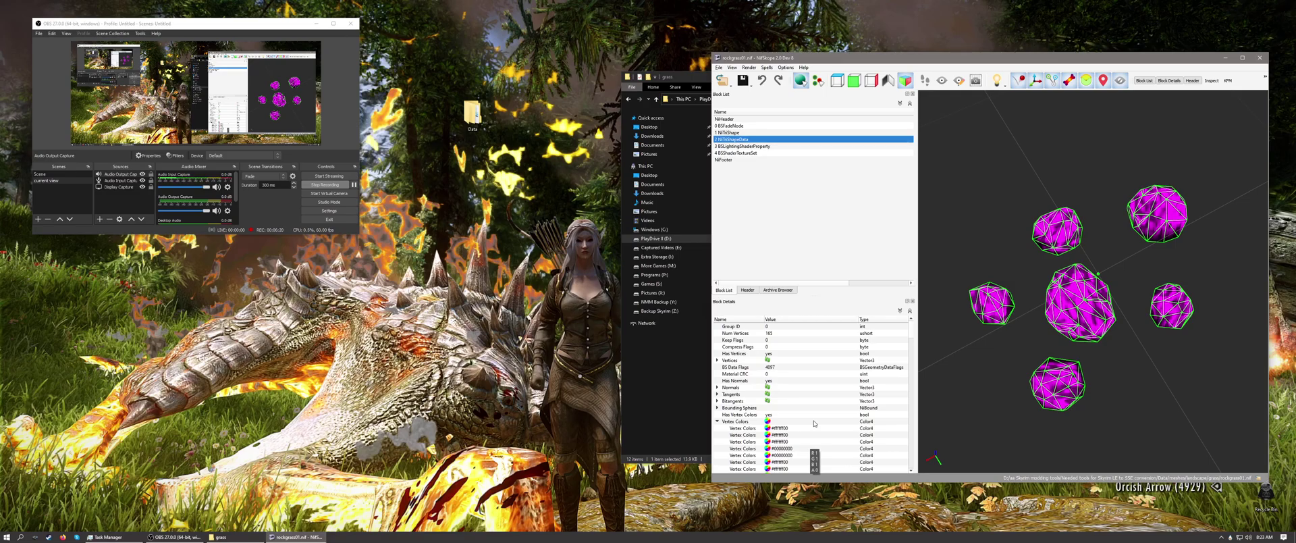
drag(1022, 348, 1011, 376)
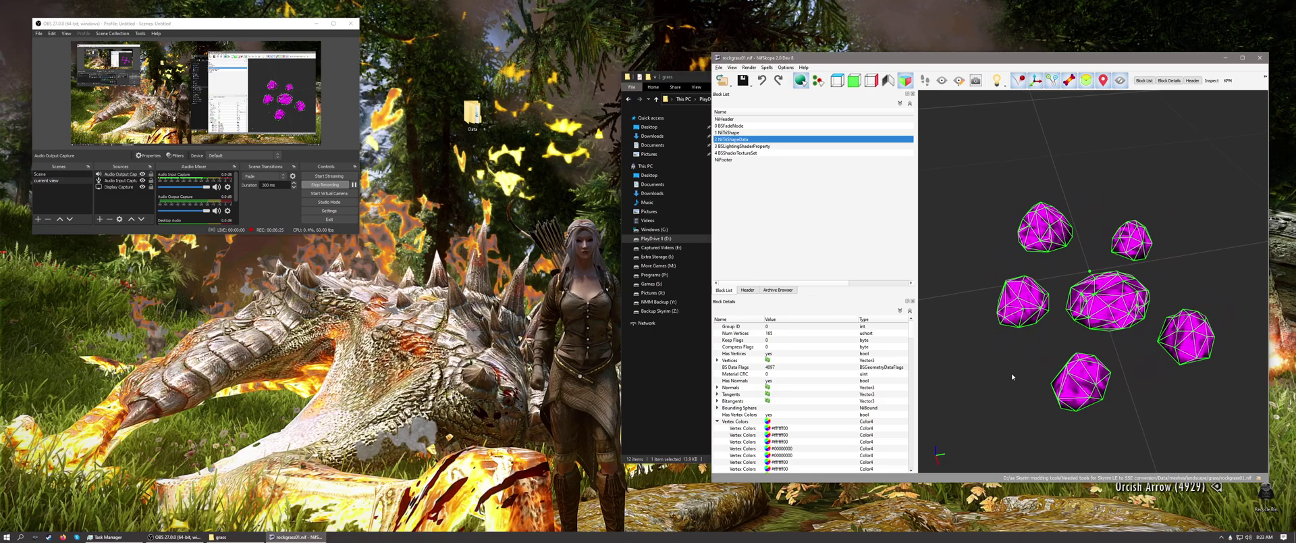
double_click(777, 429)
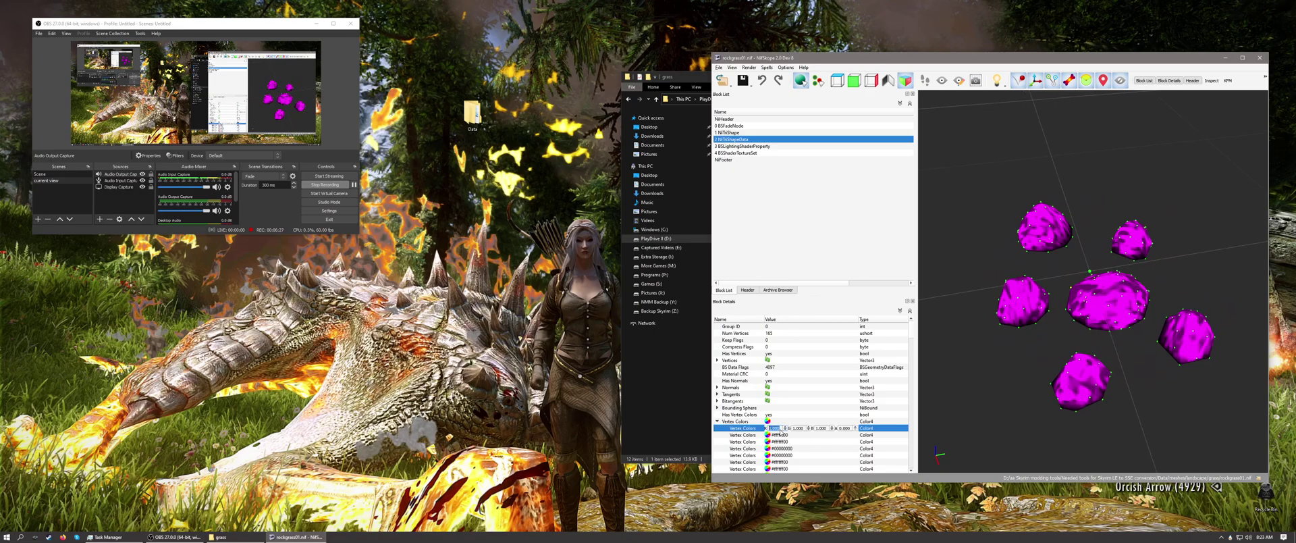
click(847, 428)
click(849, 437)
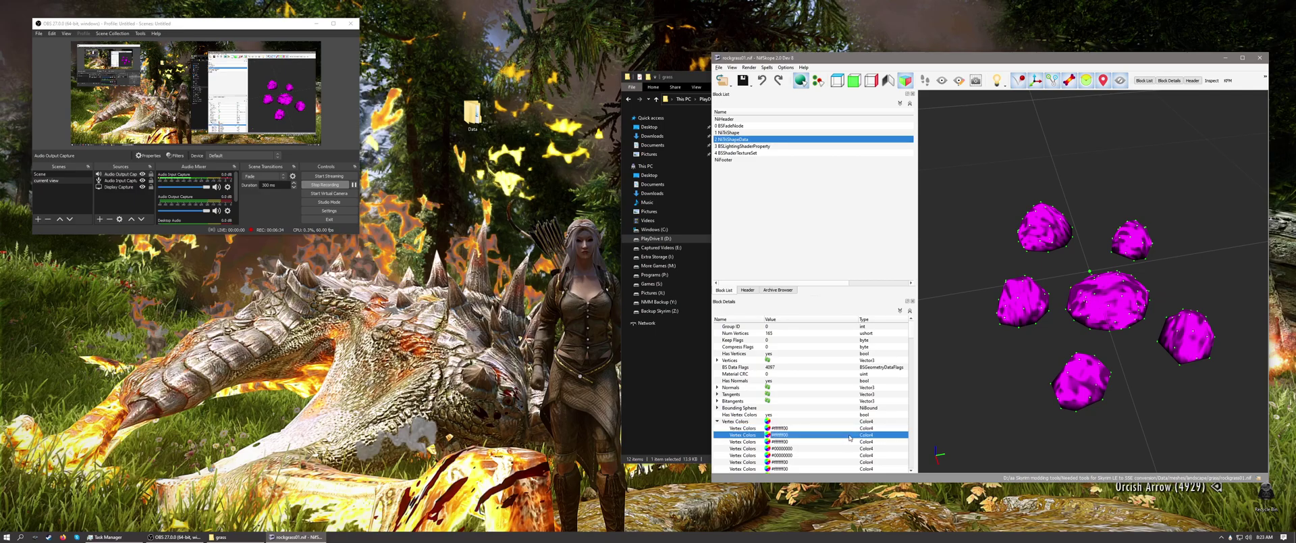
scroll(807, 438, down, 5)
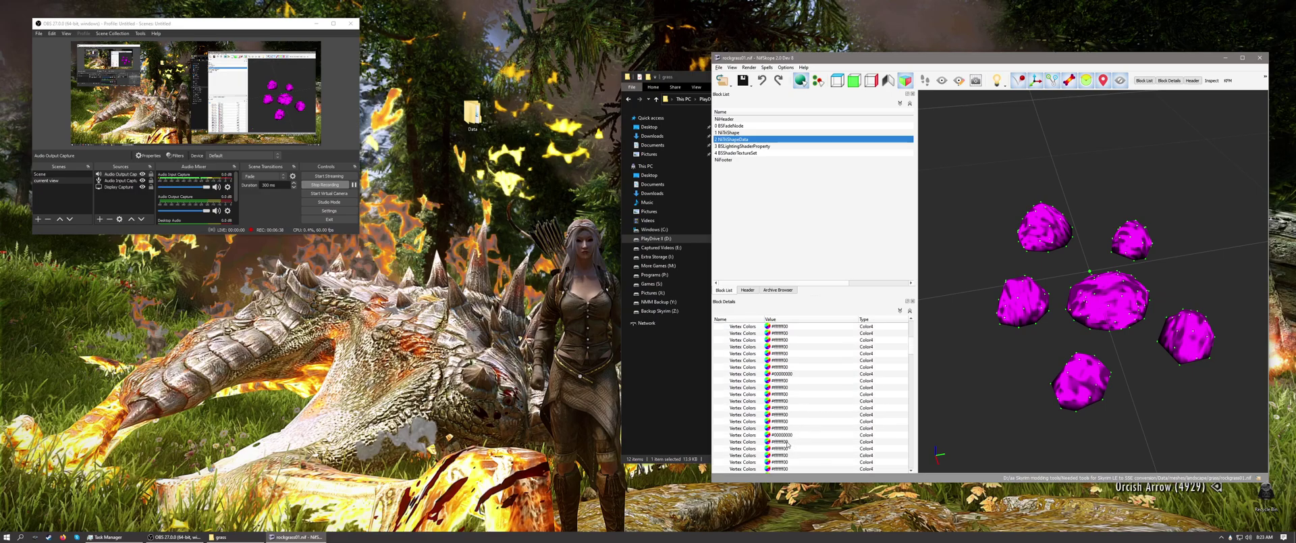
Close rockgrass01.nif and open Rocks_Generic_01.nif from the grass folder in NifSkope
scroll(790, 443, down, 2)
scroll(799, 443, down, 2)
click(1259, 58)
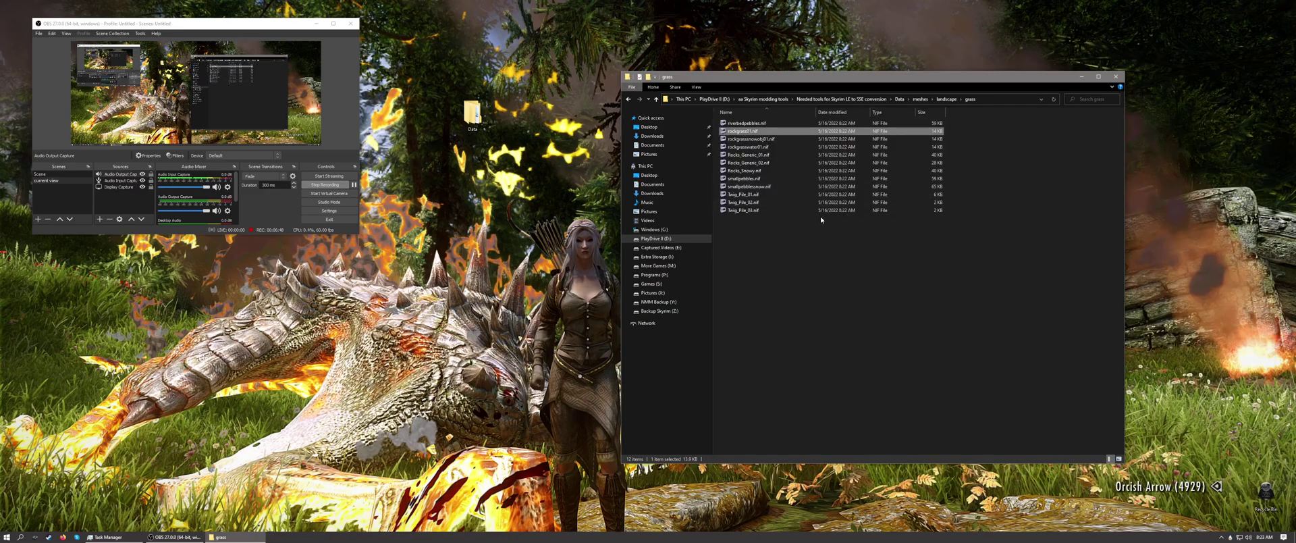
double_click(746, 154)
drag(905, 235, 1031, 267)
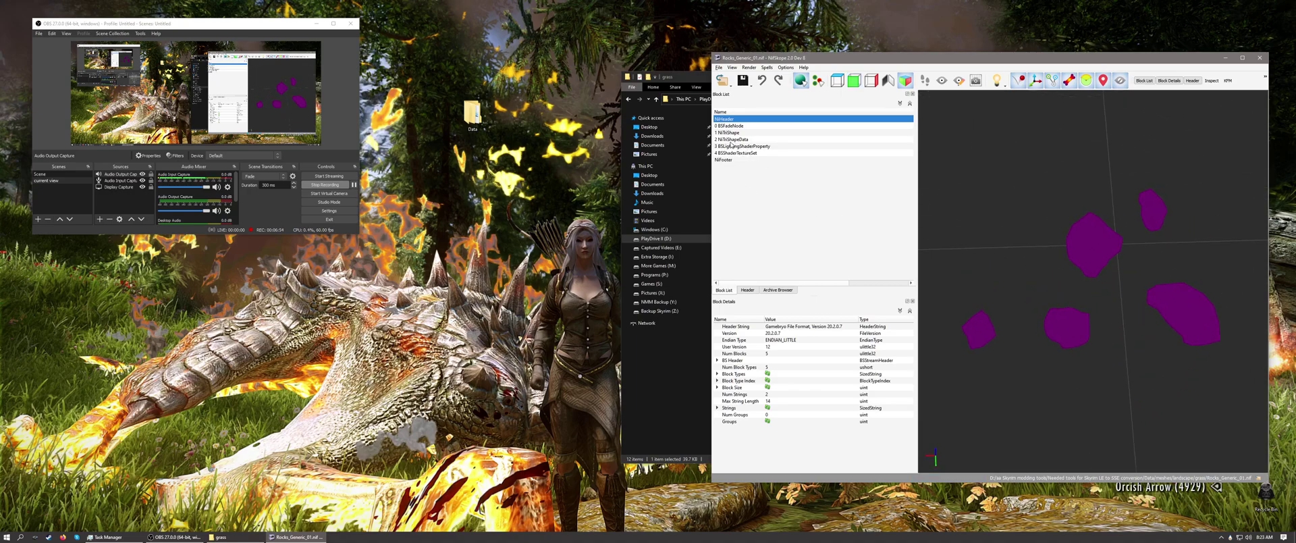
Expand the Vertex Colors list of the NiTriShapeData block and open the first color's values to check its alpha
click(731, 141)
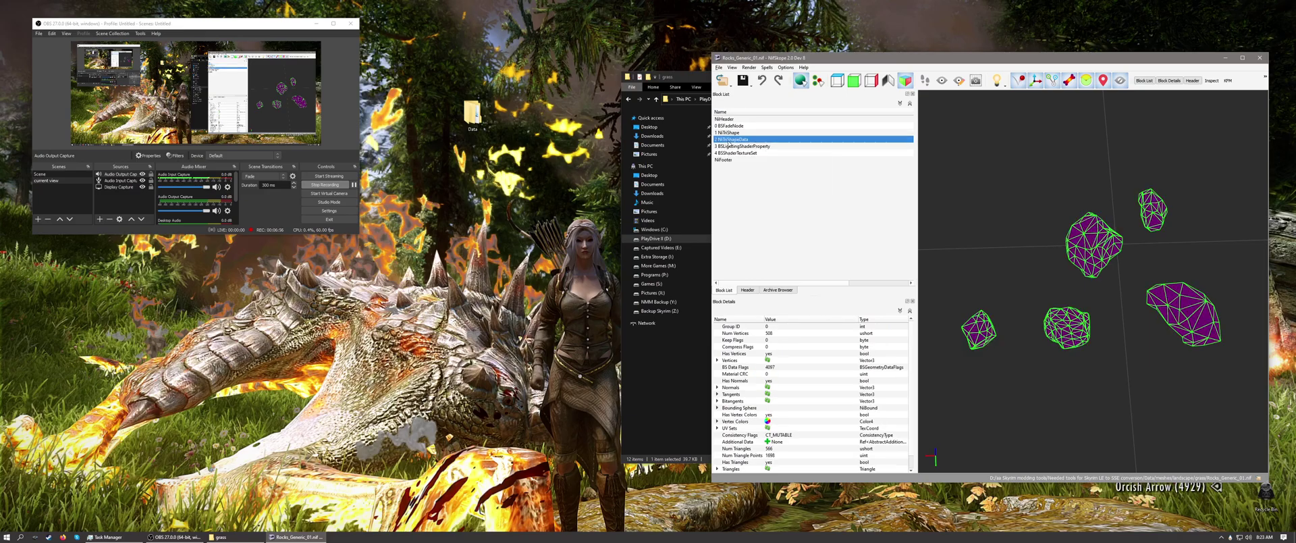
click(718, 423)
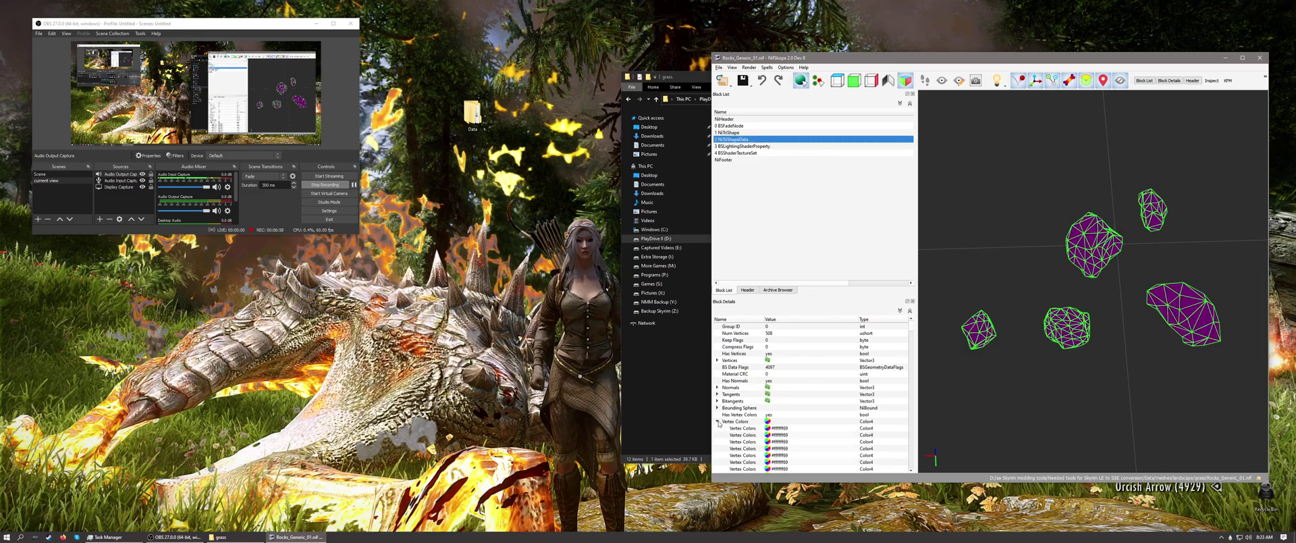
double_click(783, 430)
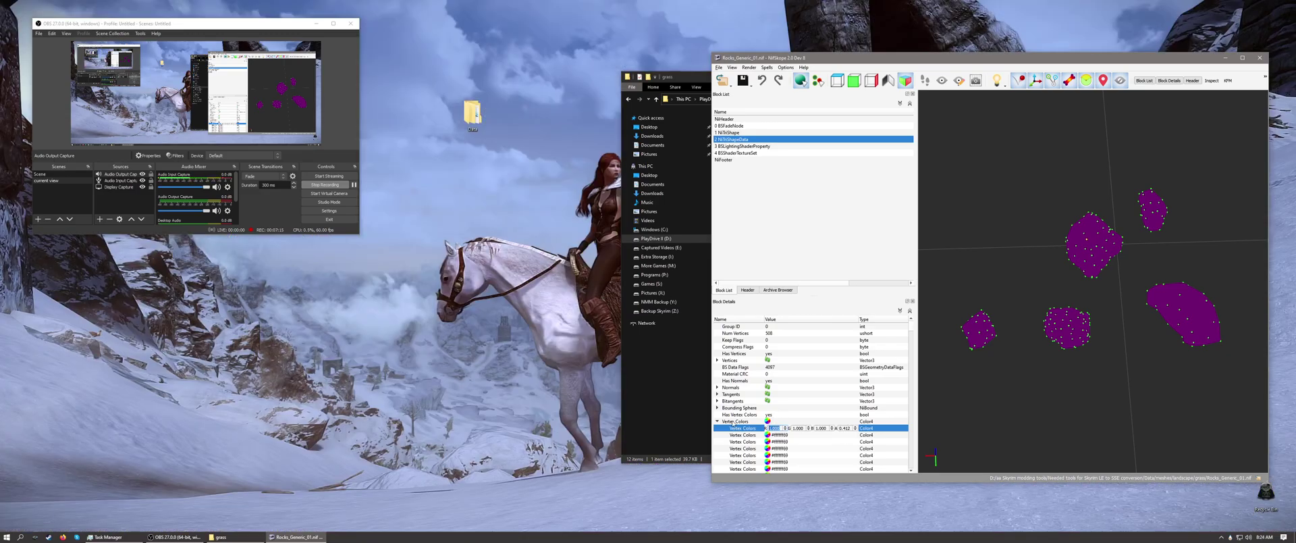
Lower the alpha of the whole Vertex Colors array to the minimum with the color chooser
click(732, 422)
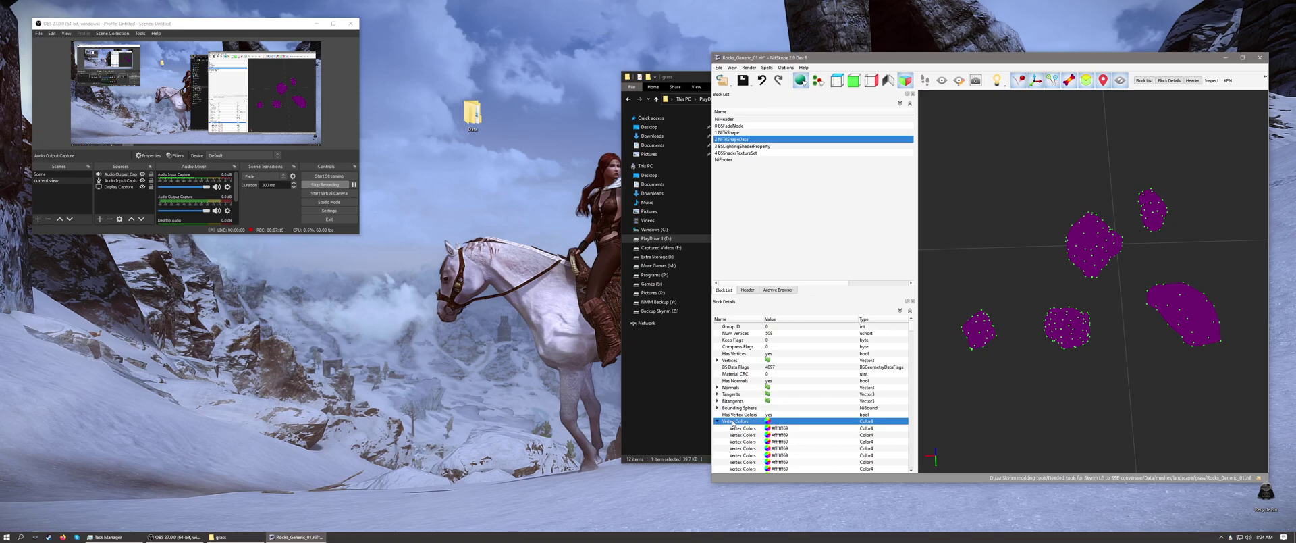
click(768, 422)
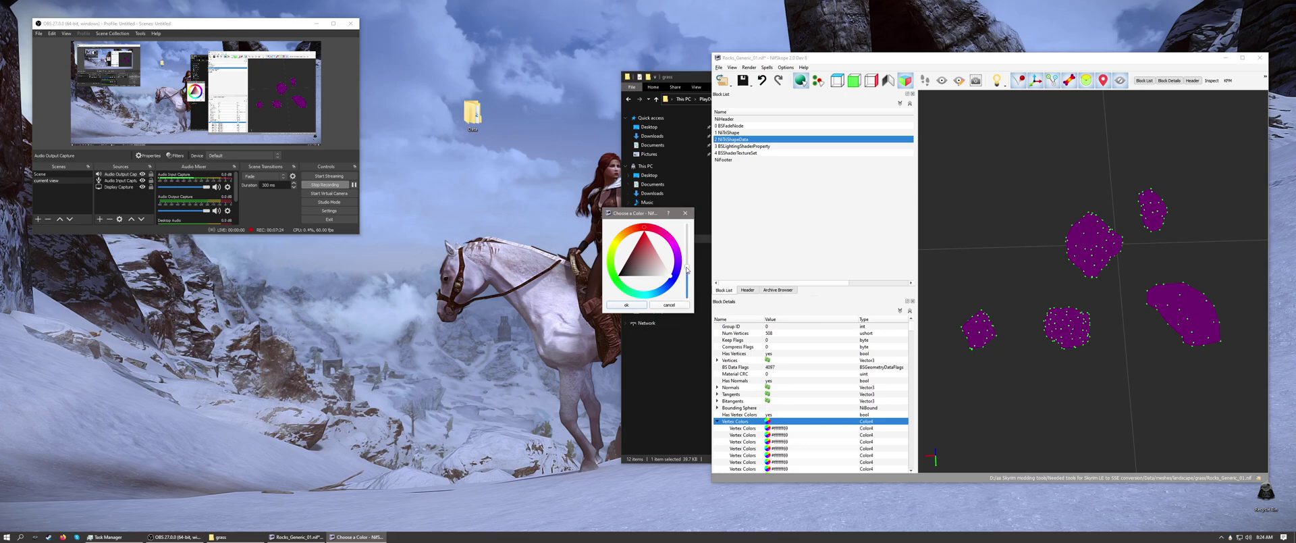
click(688, 301)
click(687, 300)
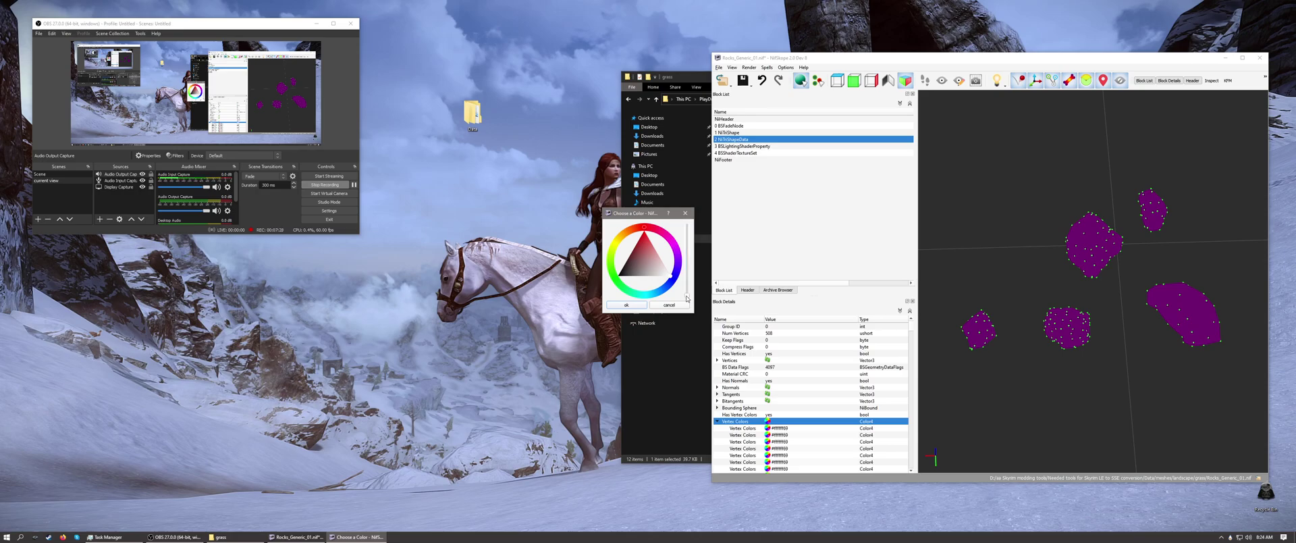
click(626, 304)
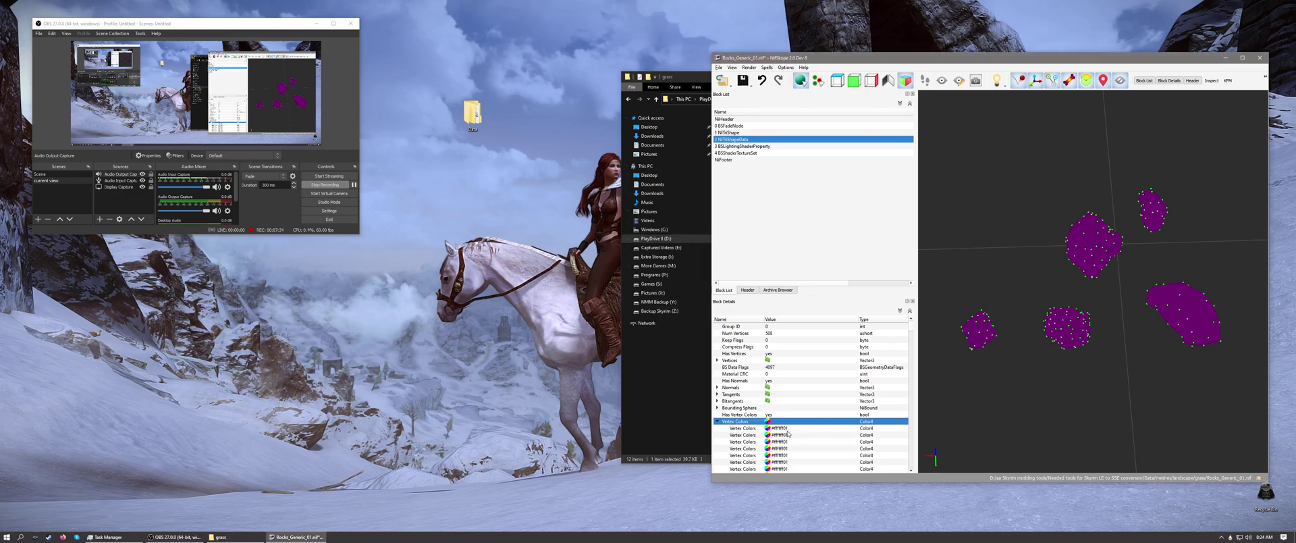
Set the alpha of the first Vertex Colors entry to 0.0
double_click(785, 429)
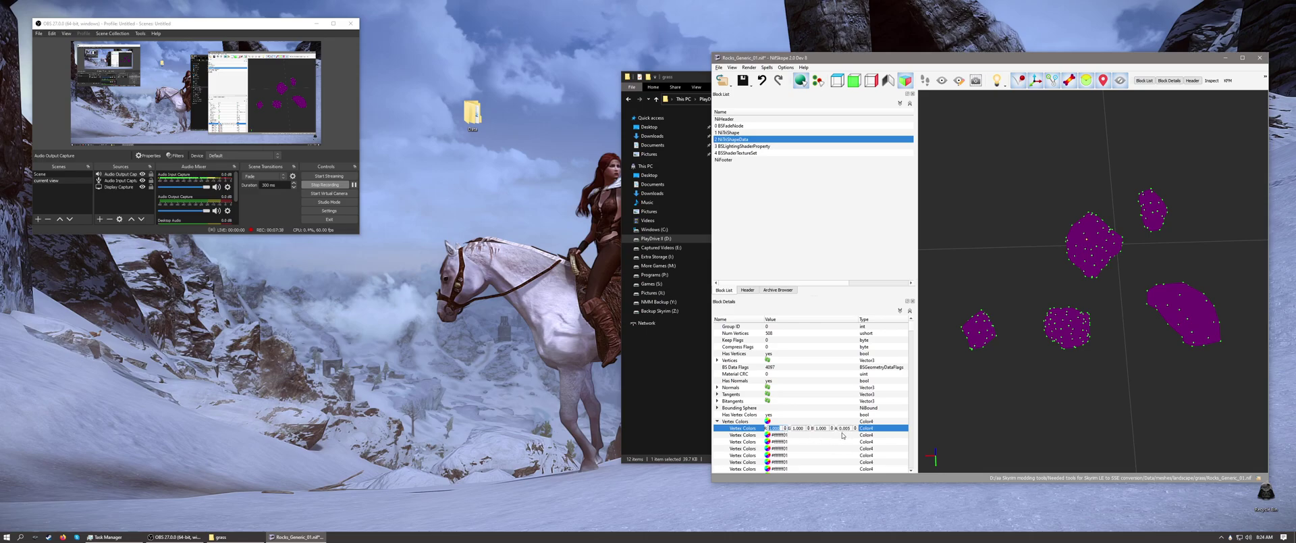
mouse_move(844, 436)
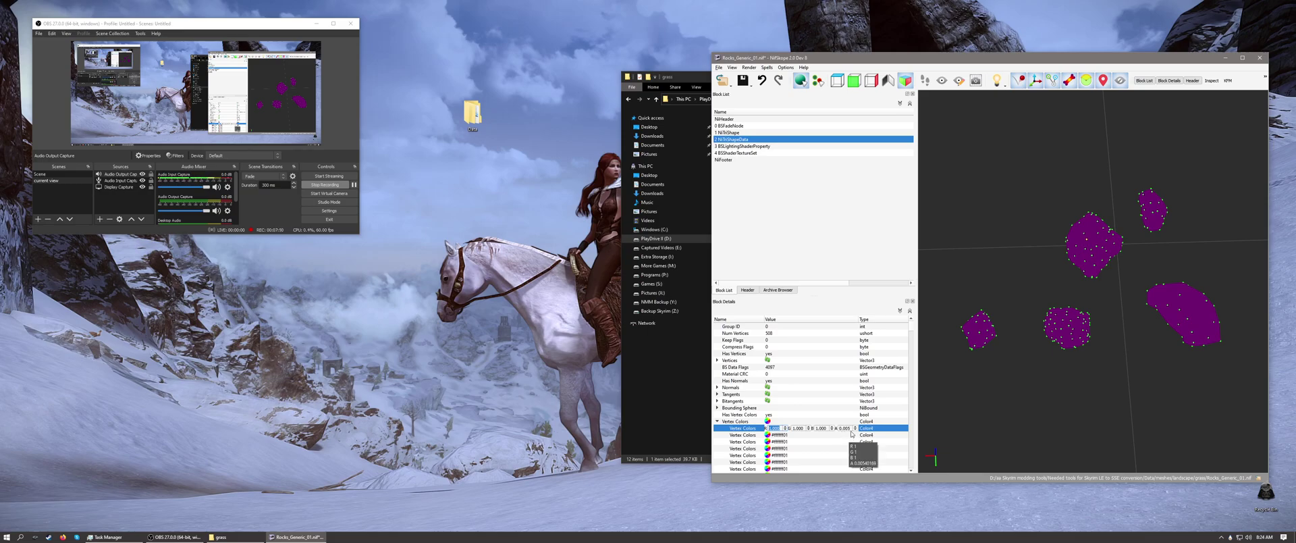
double_click(845, 428)
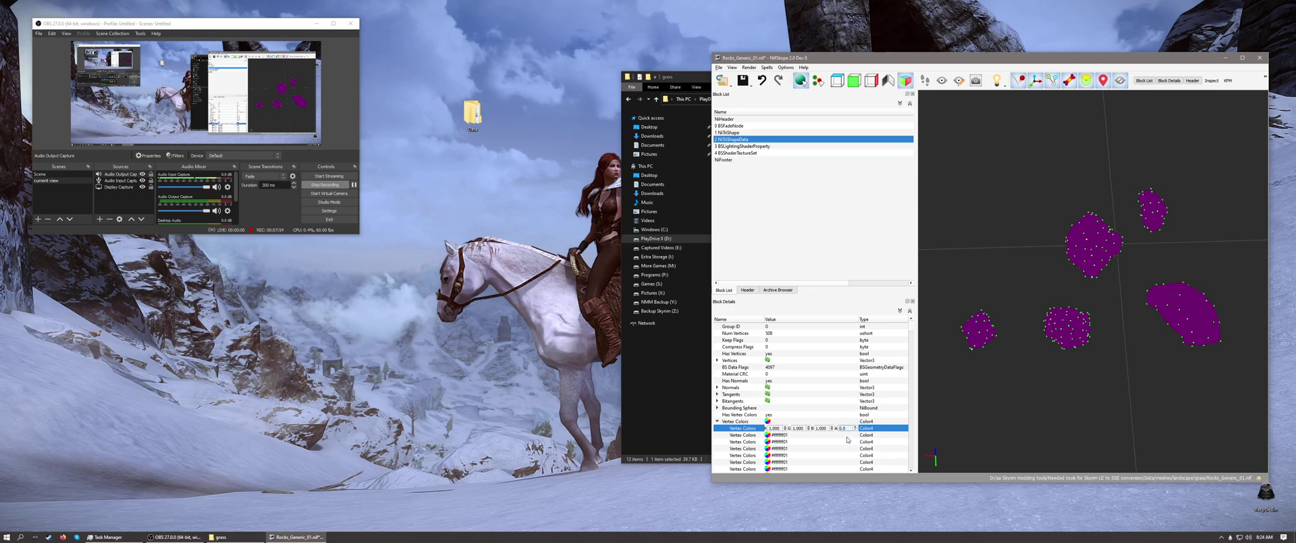
click(847, 437)
Copy the first vertex color and paste it over all the remaining Vertex Colors entries down to the last one
click(787, 430)
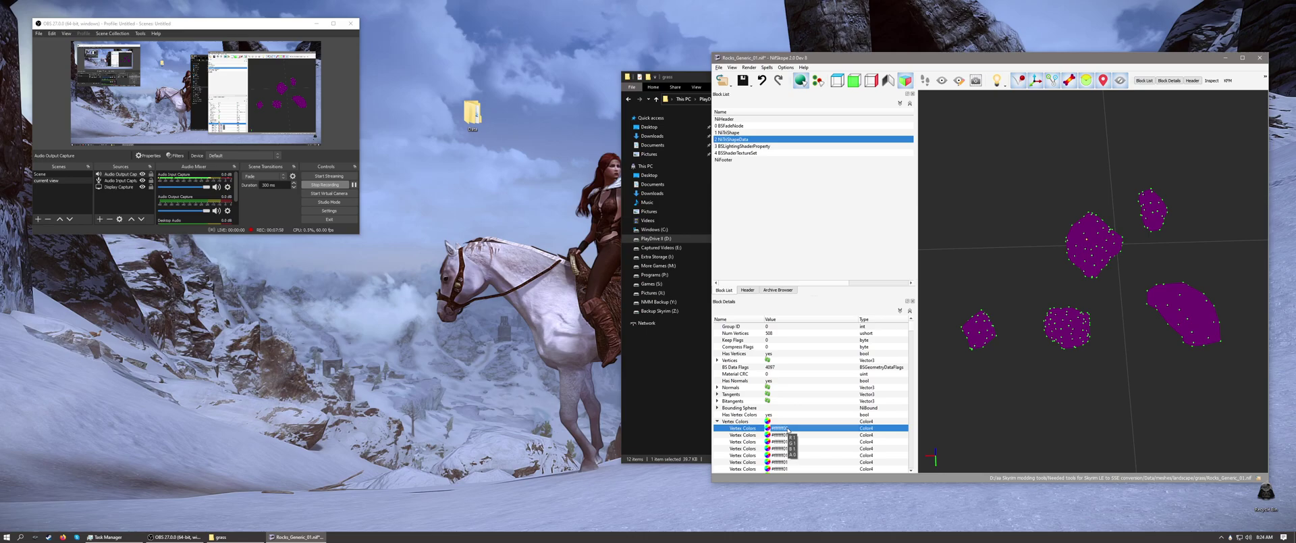
drag(777, 435, 787, 477)
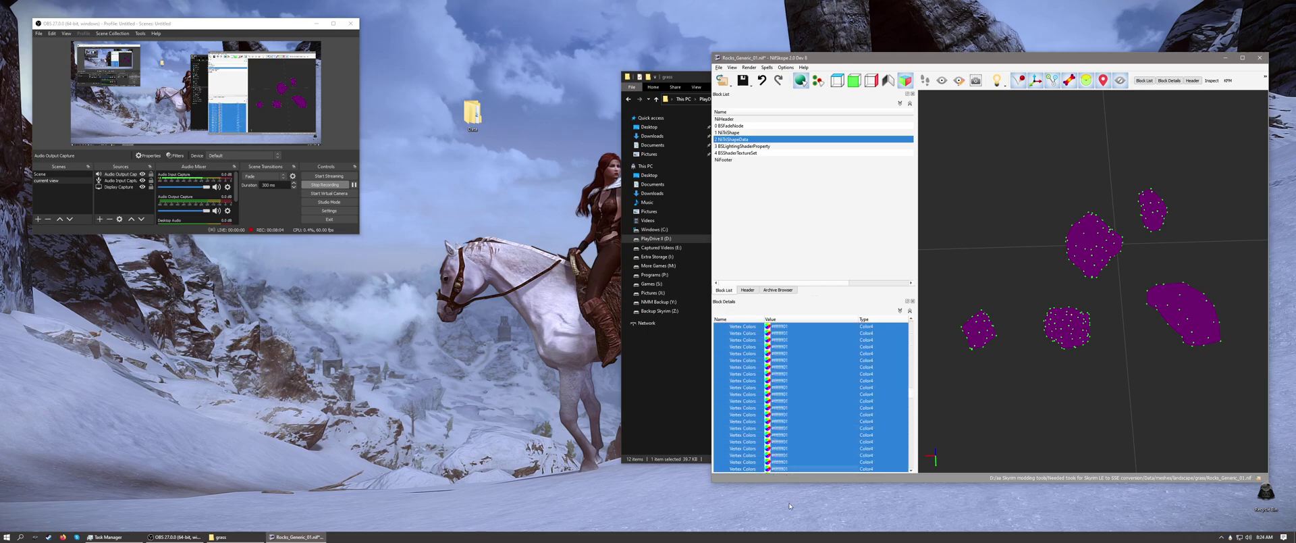
drag(788, 518, 791, 409)
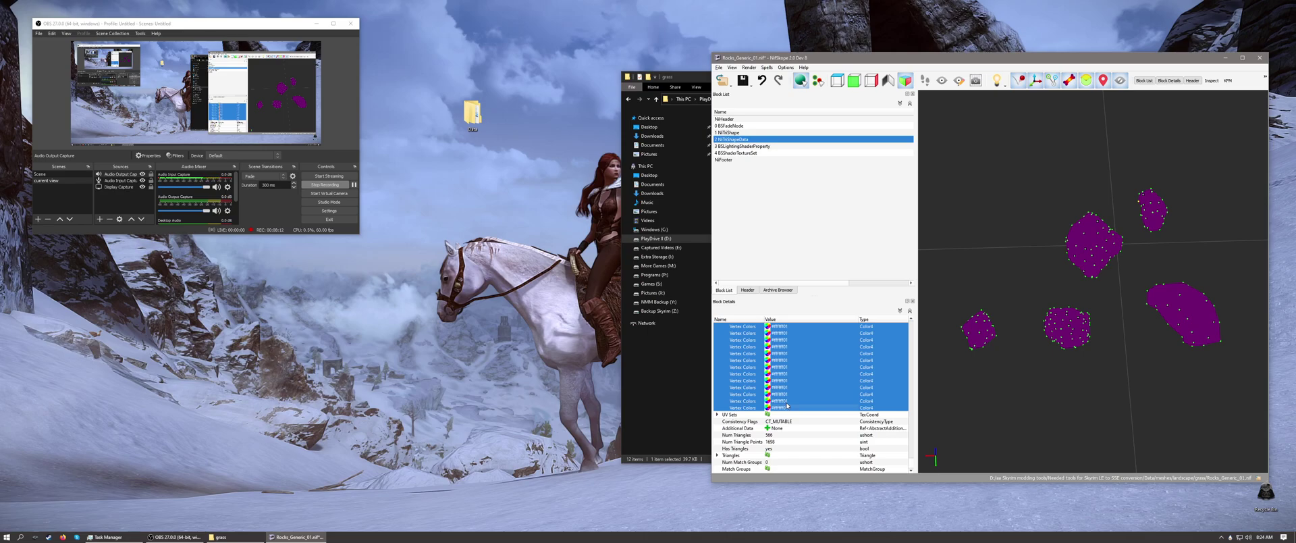
key(ctrl+v)
Save Rocks_Generic_01.nif, view the details of the asset path warning, and dismiss it
click(743, 80)
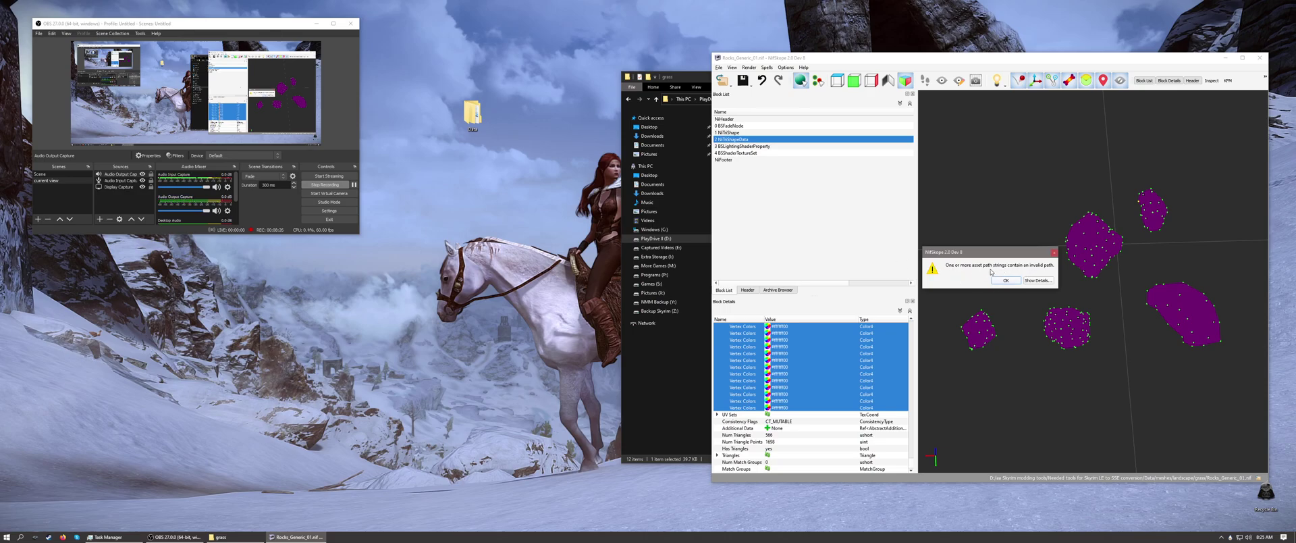
click(1037, 280)
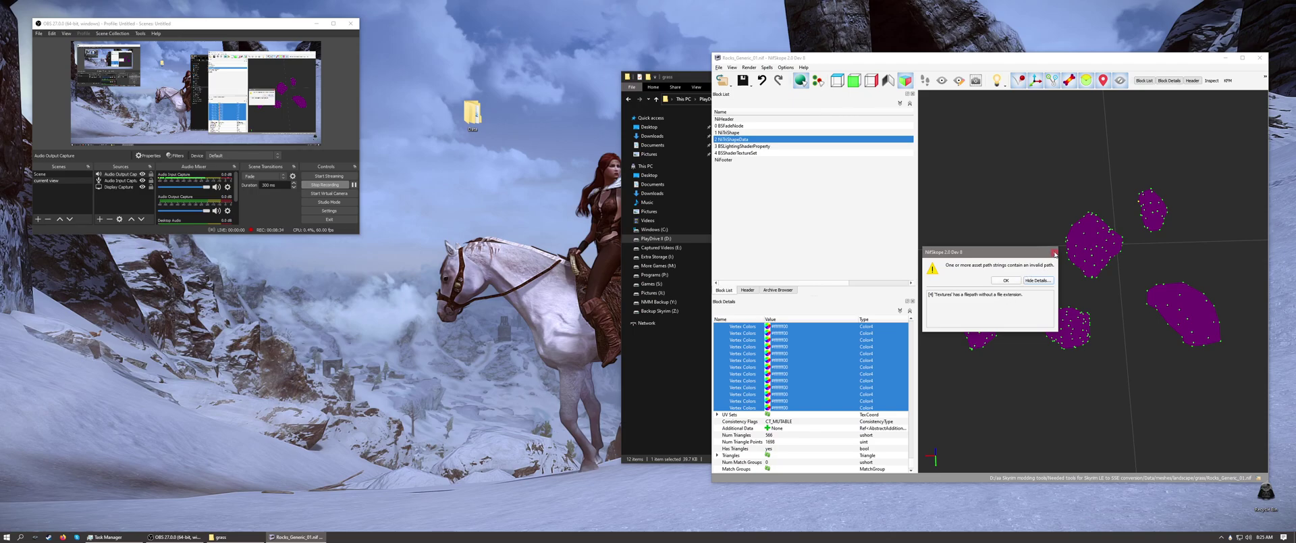
click(1005, 280)
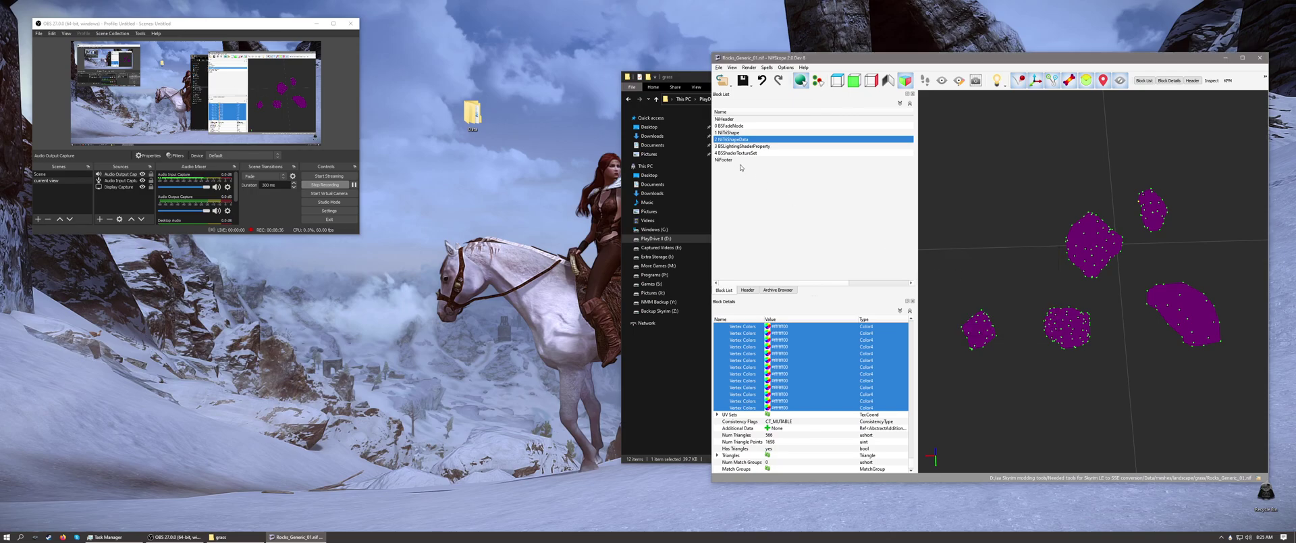
Clear the second texture path in the BSShaderTextureSet block and save the mesh again
click(743, 153)
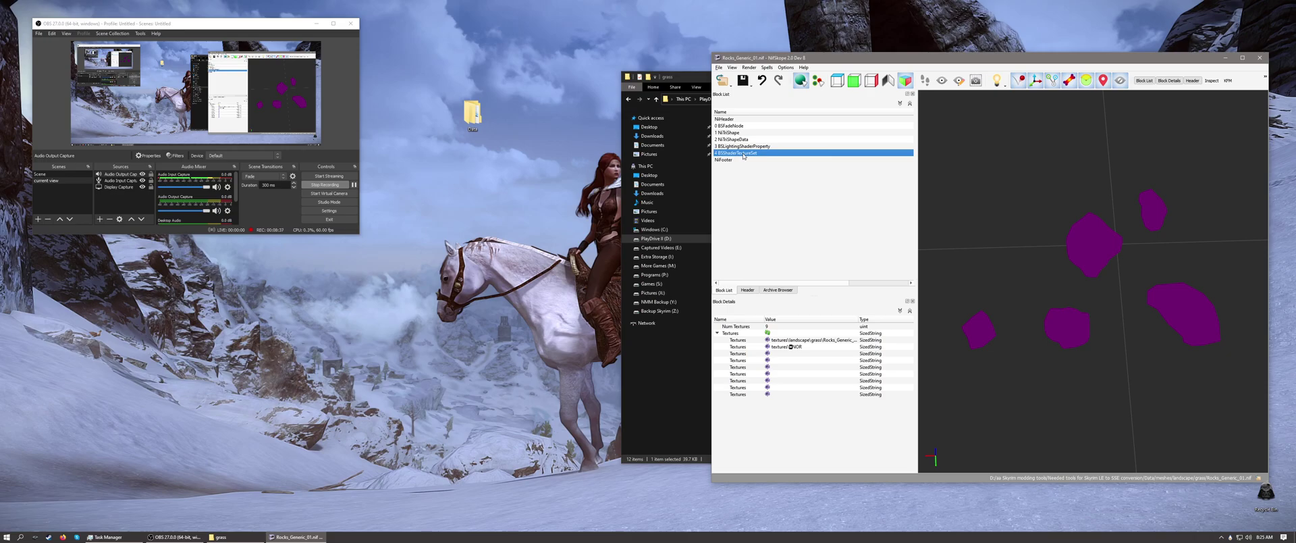
double_click(796, 347)
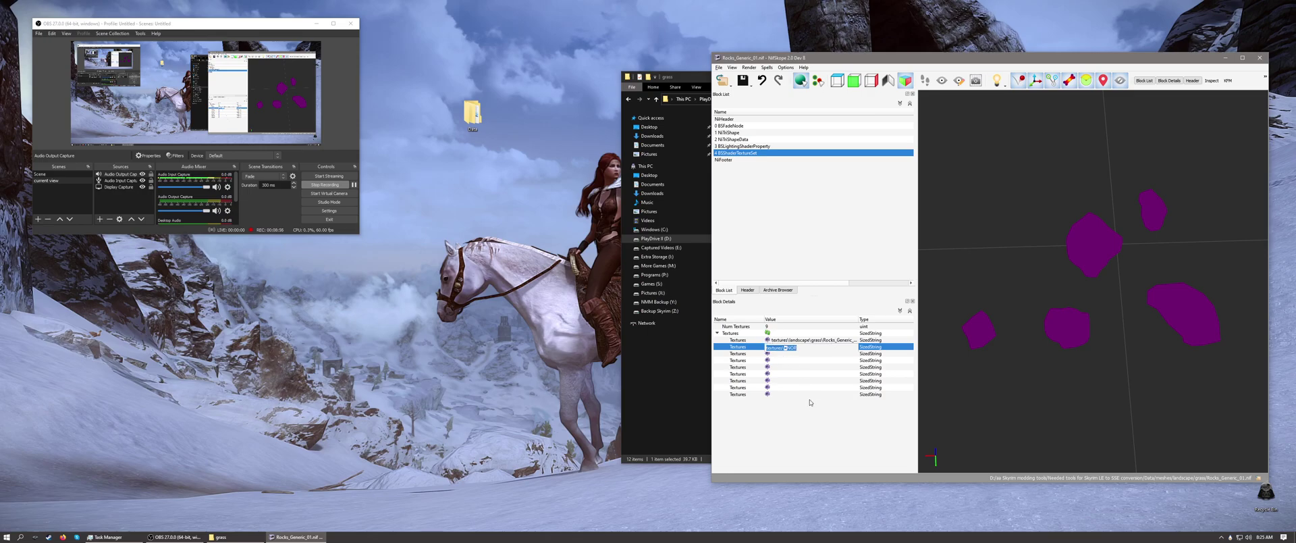
key(BackSpace)
click(792, 373)
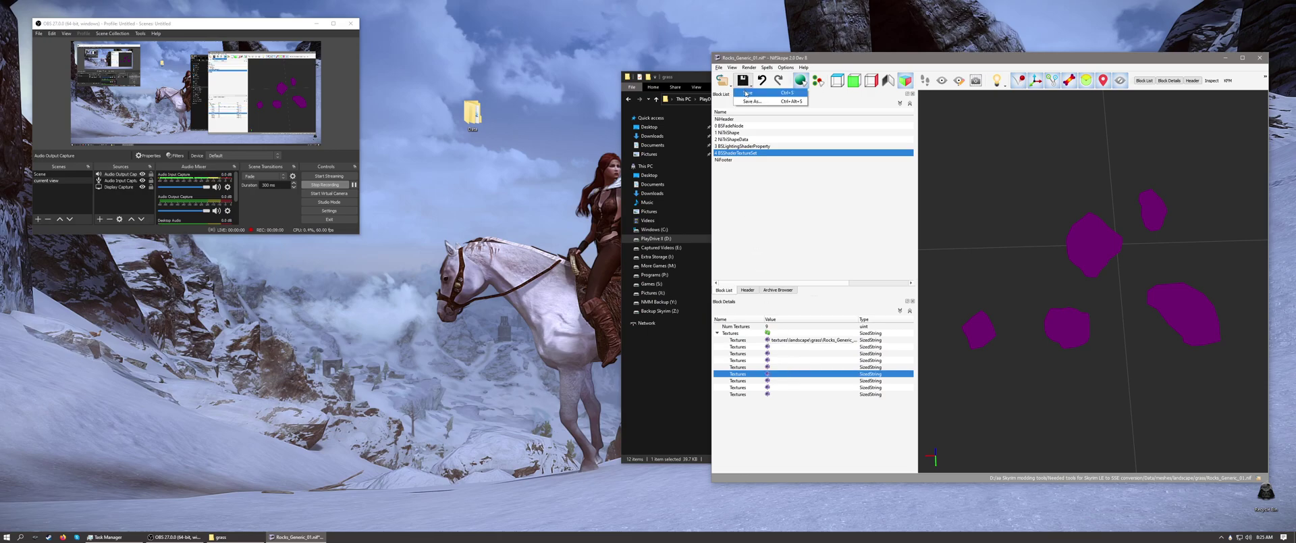
key(ctrl+s)
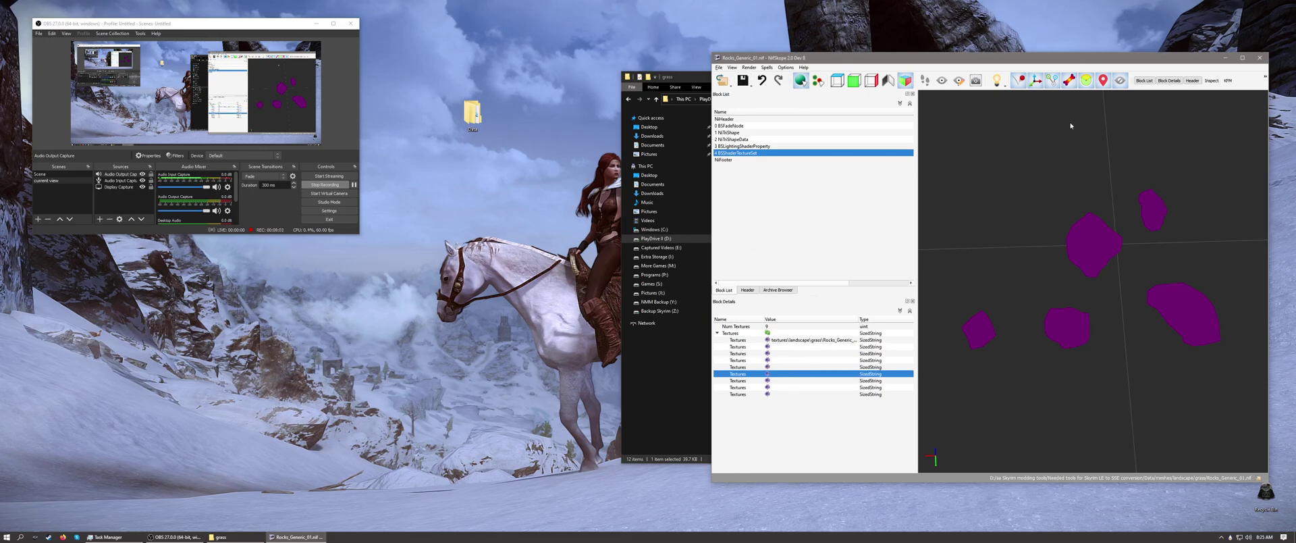
Close the mesh and compress the Data folder in the conversion tools folder into a 7z archive named whatever
click(1259, 57)
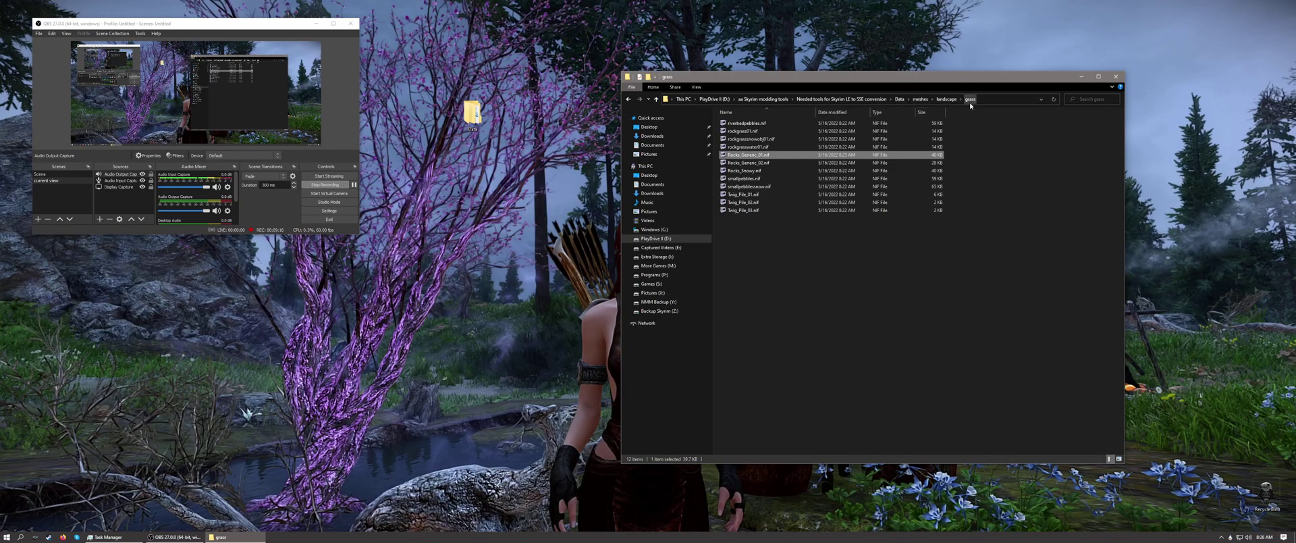
click(841, 100)
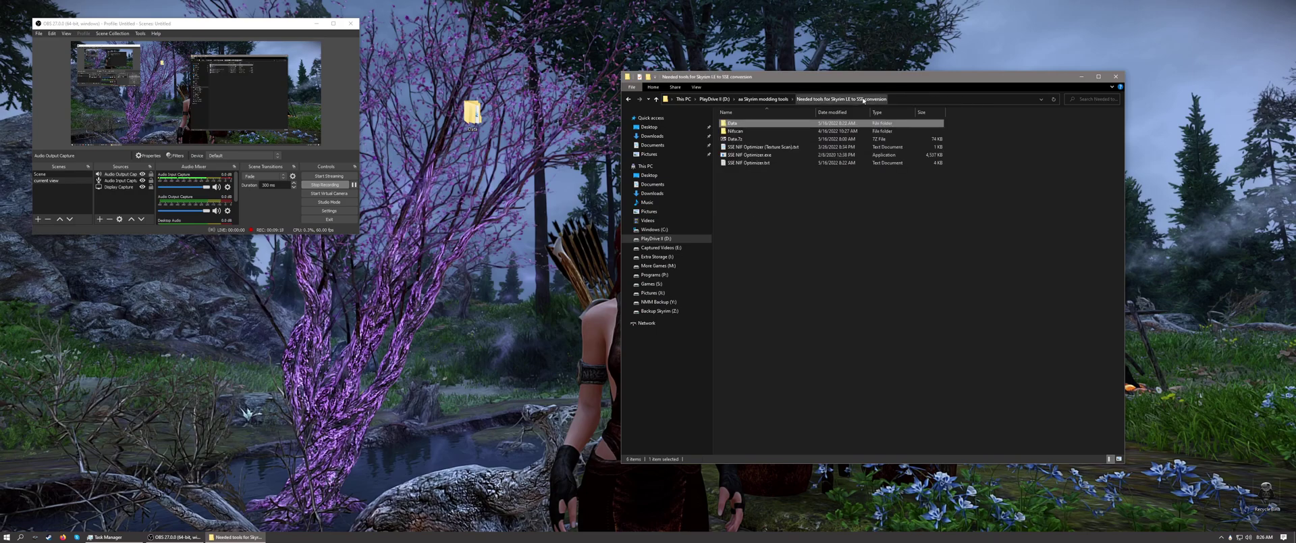
right_click(732, 124)
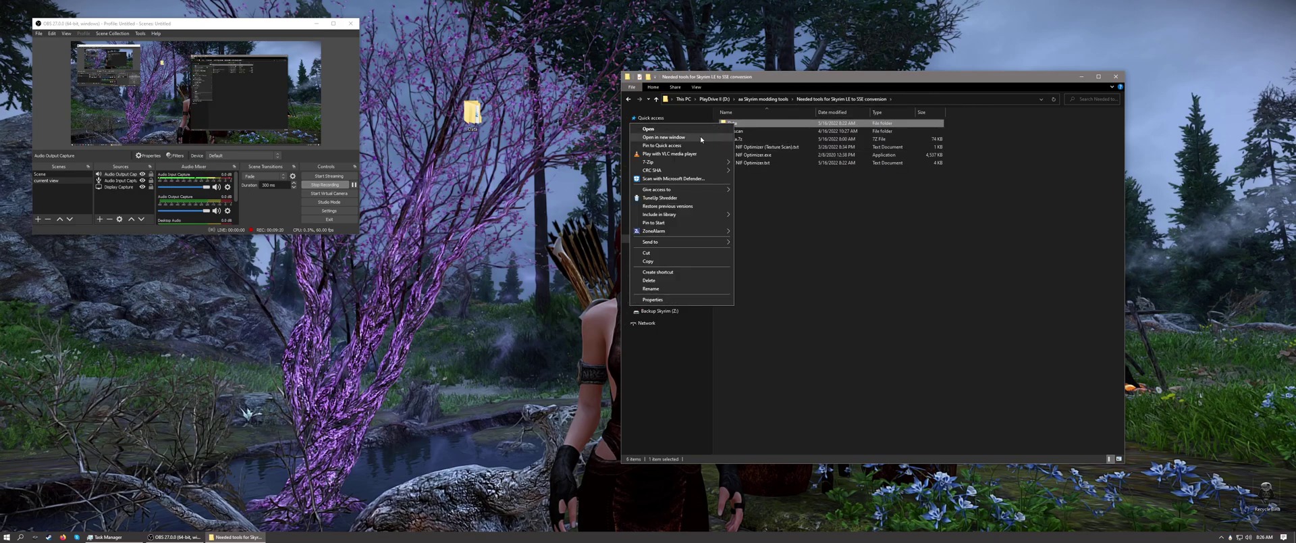
mouse_move(682, 164)
click(756, 163)
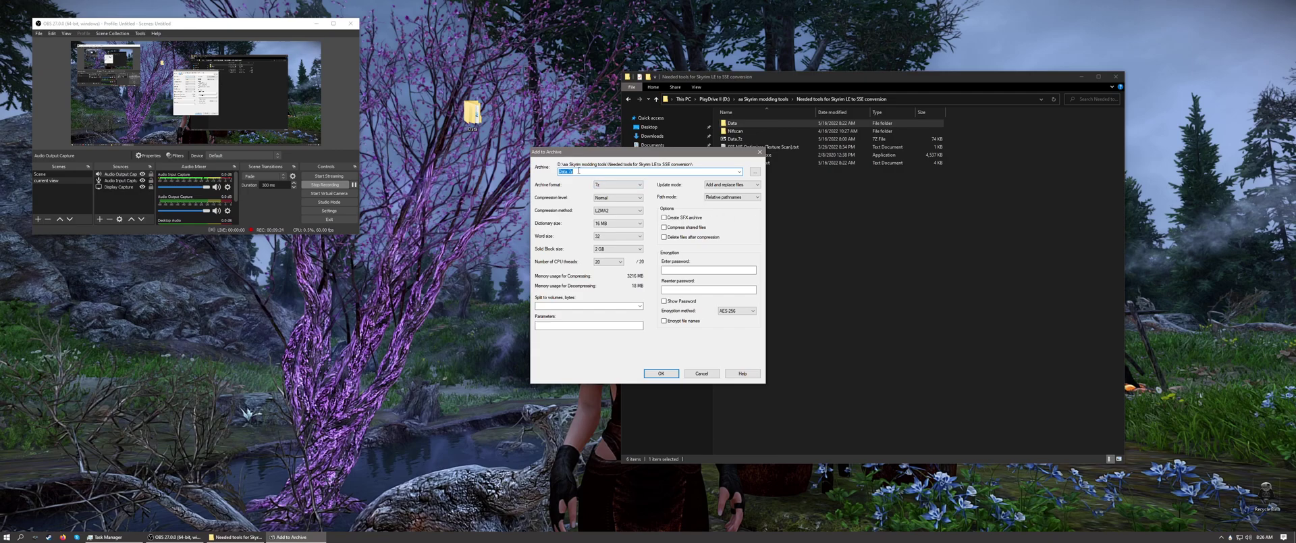
text(whatever)
key(Return)
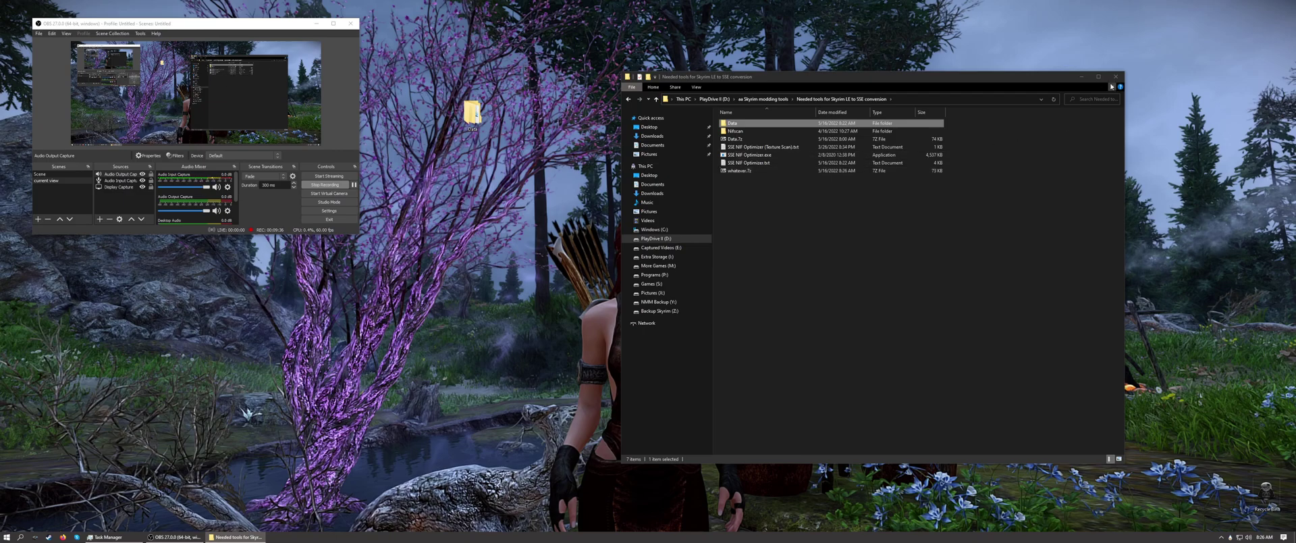
Close the conversion tools folder and launch Nexus Mod Manager for Skyrim Special Edition
click(1117, 77)
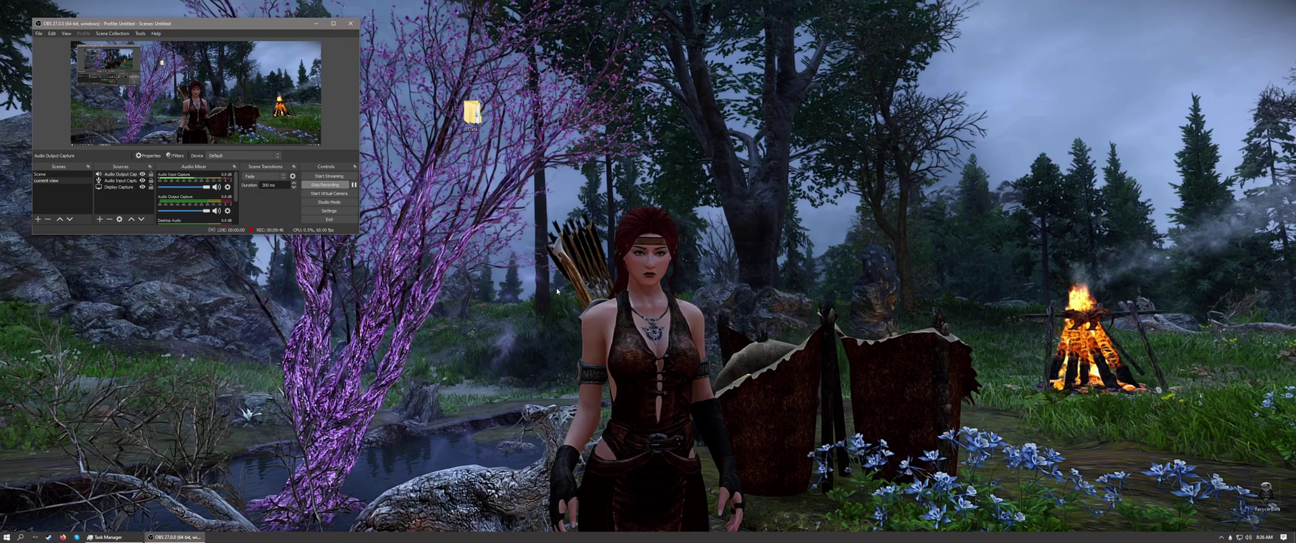
middle_click(559, 265)
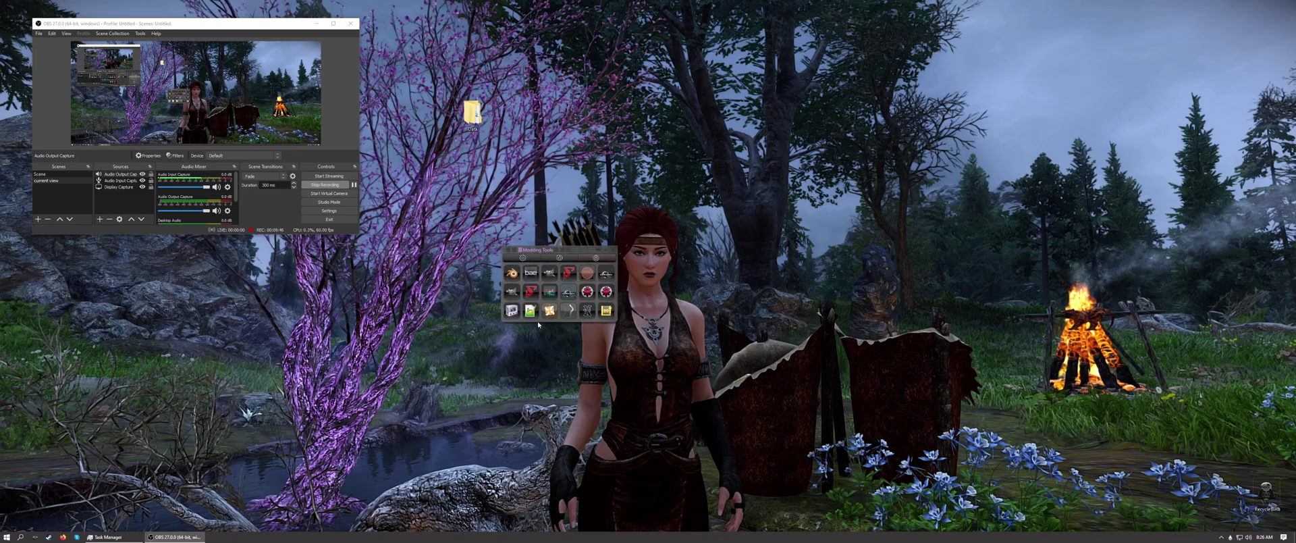
click(748, 305)
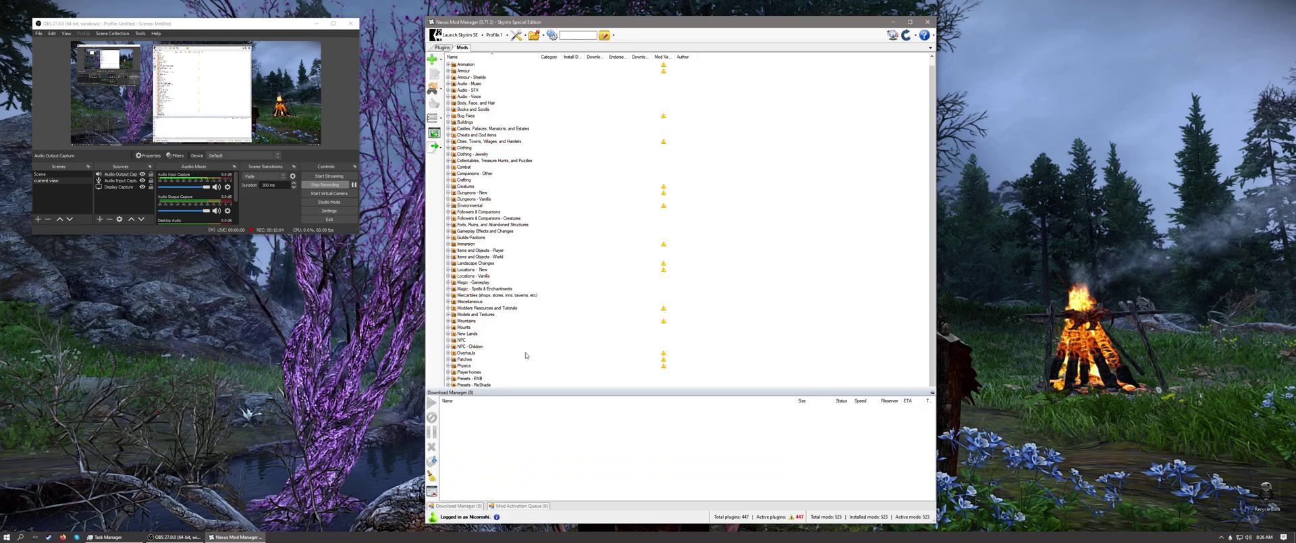
Activate the RockGrass Collision Fix mod under WIP Files, accepting each file overwrite individually
click(448, 493)
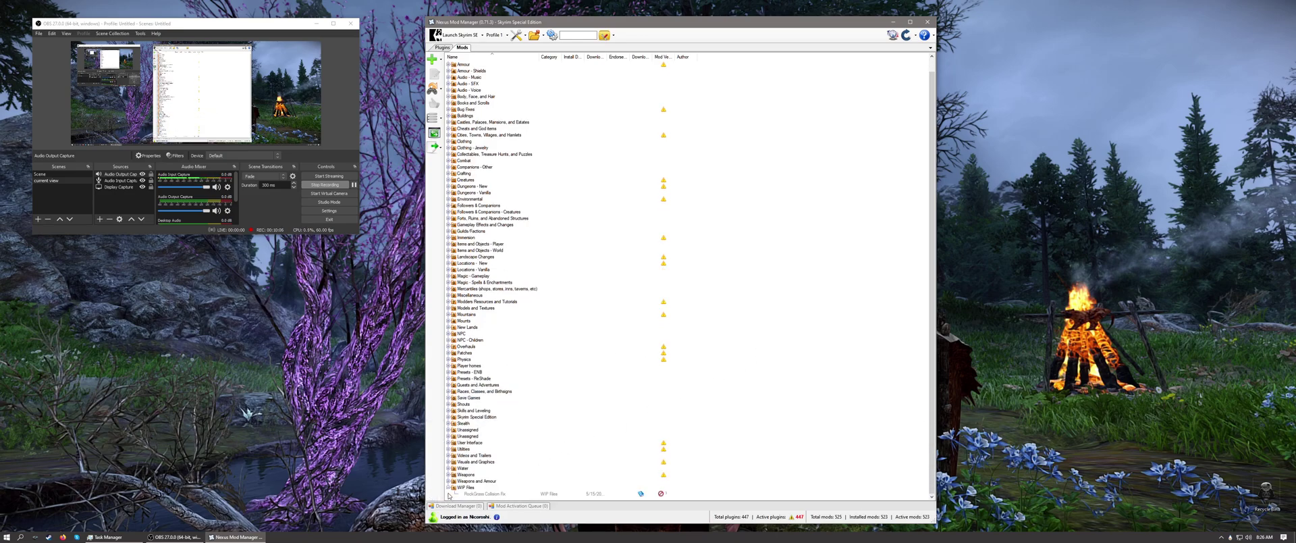
double_click(497, 494)
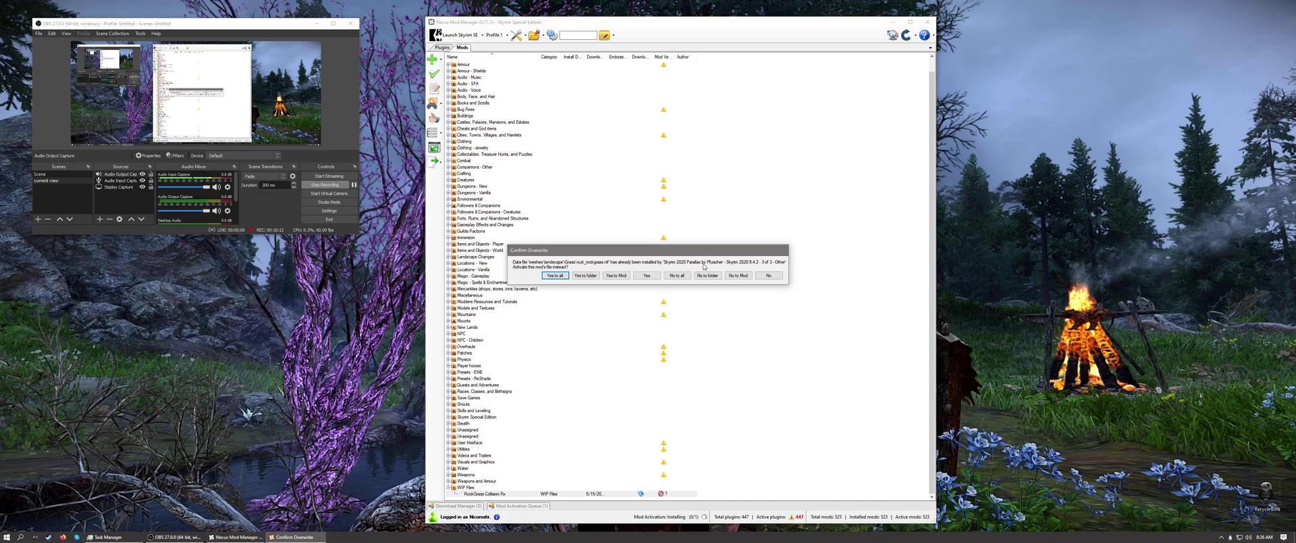
click(645, 276)
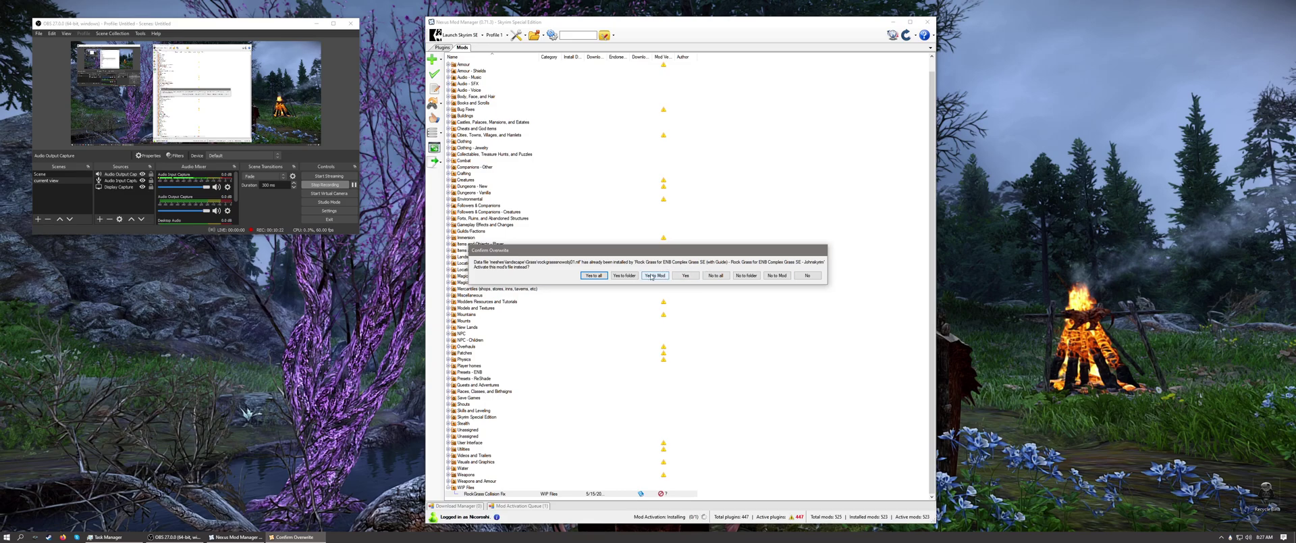
click(688, 276)
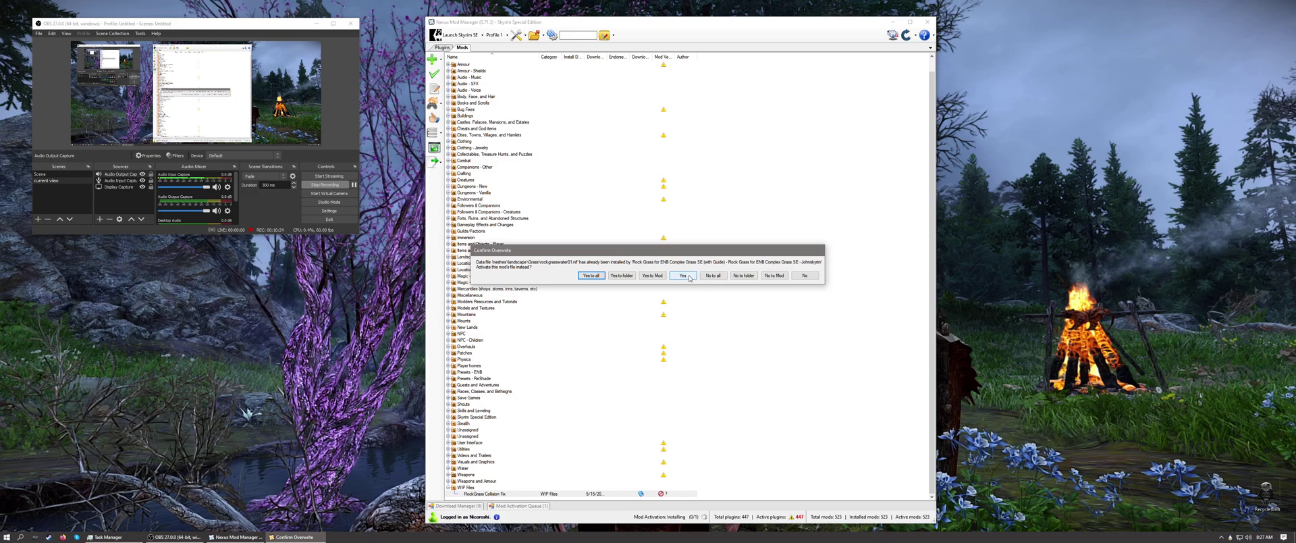
click(683, 276)
click(689, 275)
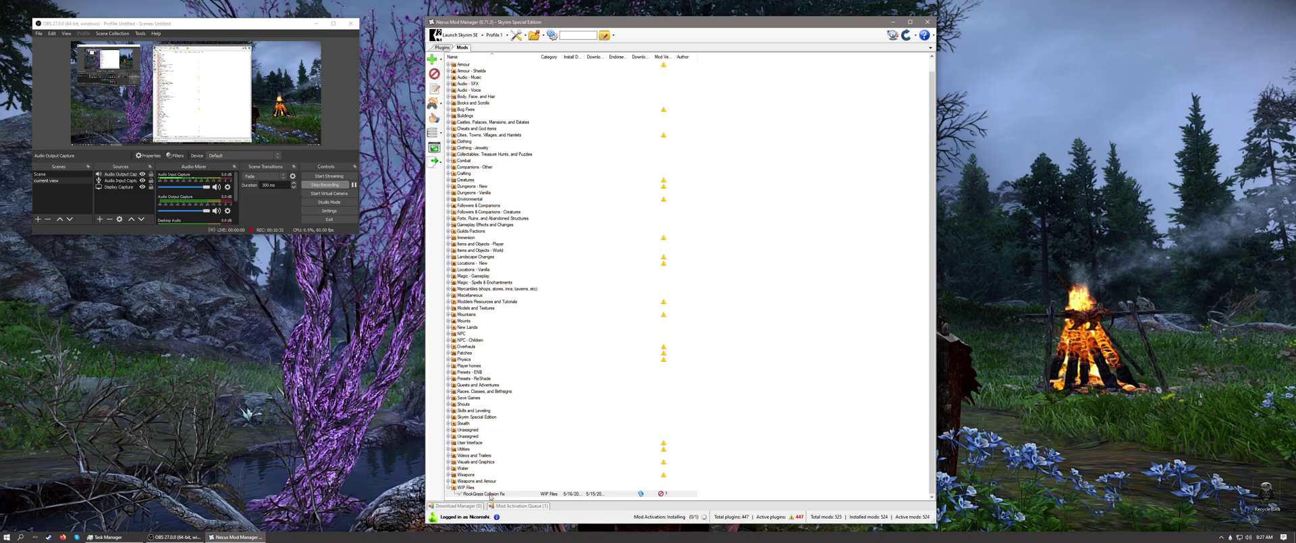
Uninstall and reactivate the RockGrass Collision Fix mod under WIP Files, accepting all file overwrites at once
double_click(491, 493)
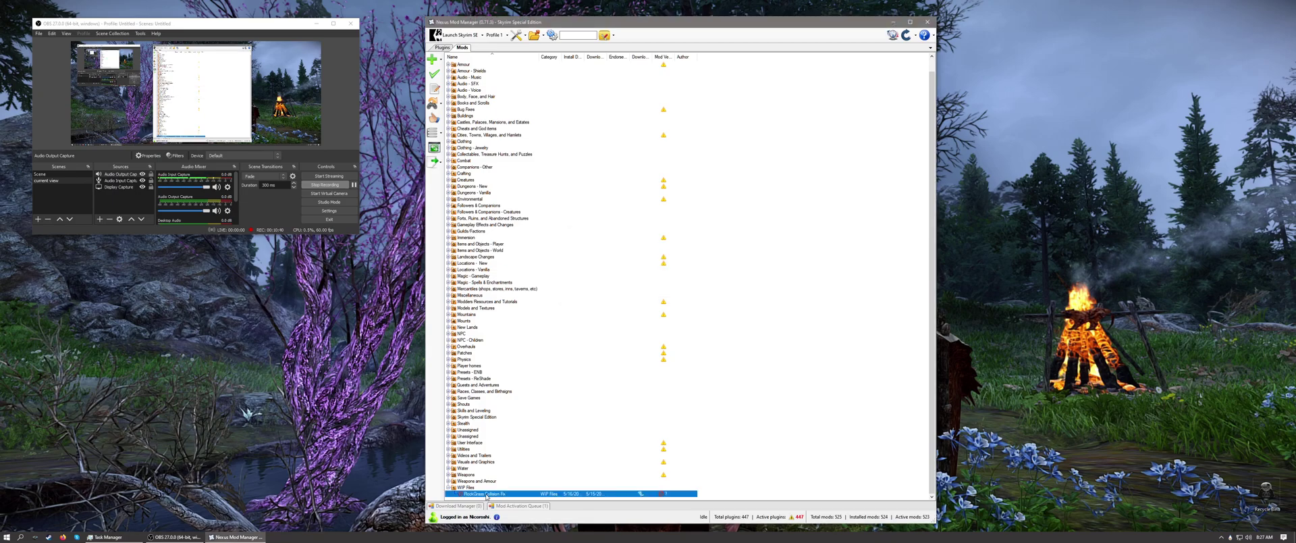
right_click(486, 495)
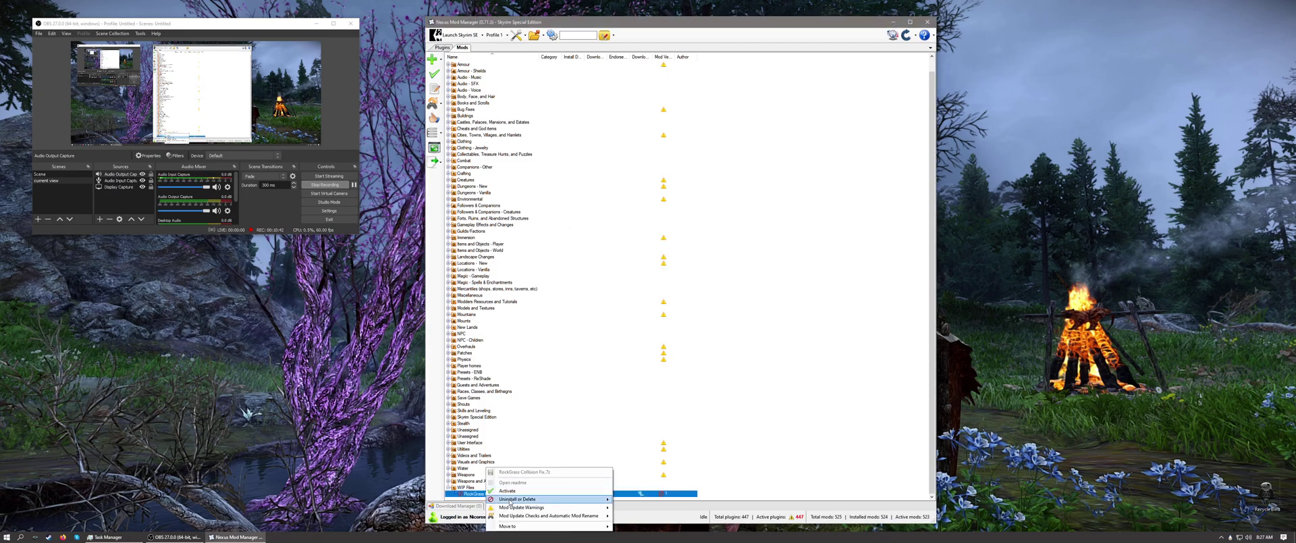
mouse_move(555, 501)
click(645, 500)
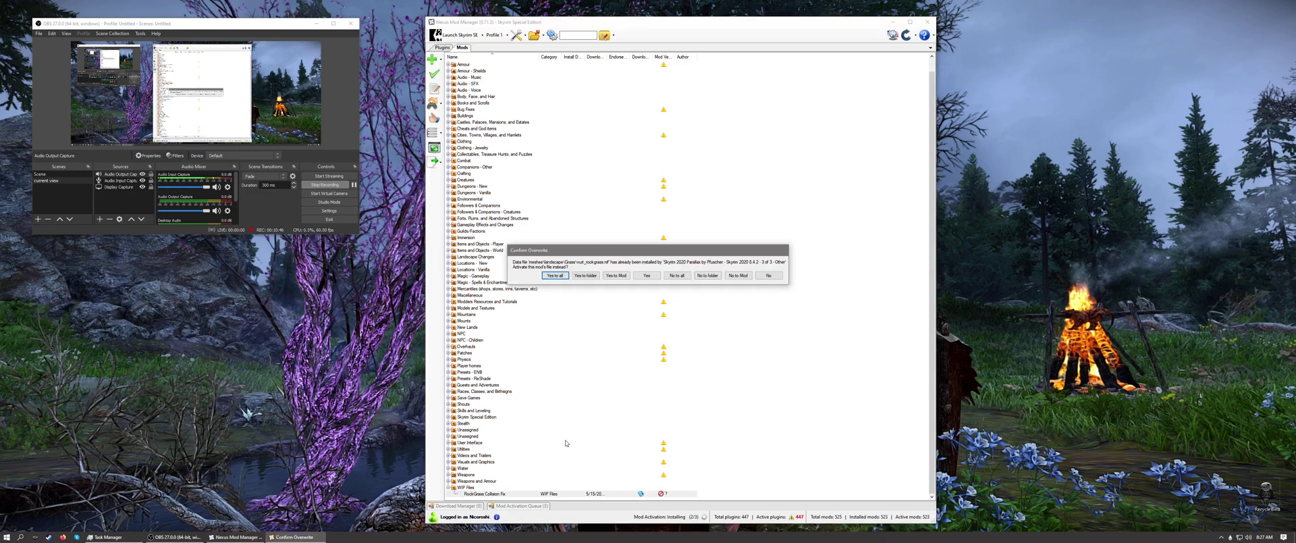
click(554, 275)
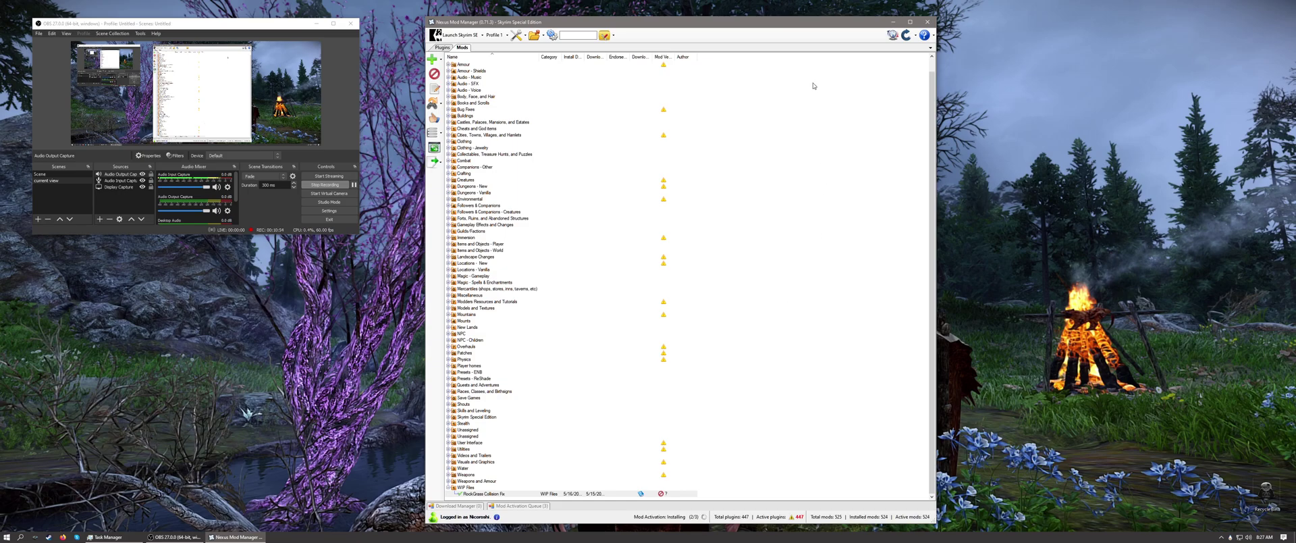
Close Nexus Mod Manager and launch Skyrim Special Edition from the desktop launcher
click(932, 22)
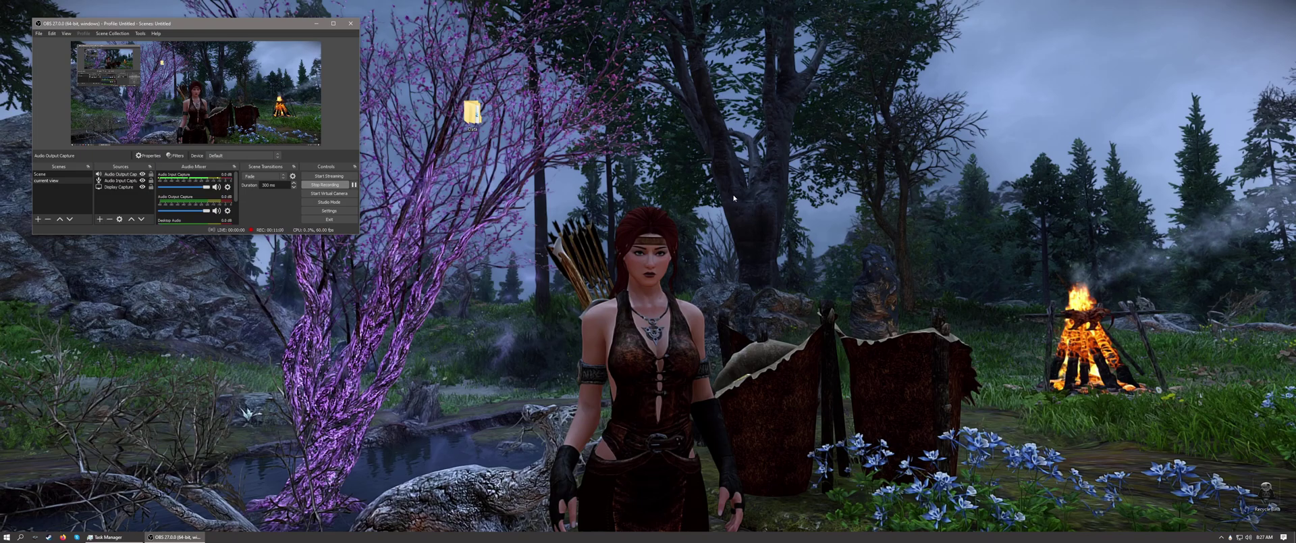
middle_click(685, 229)
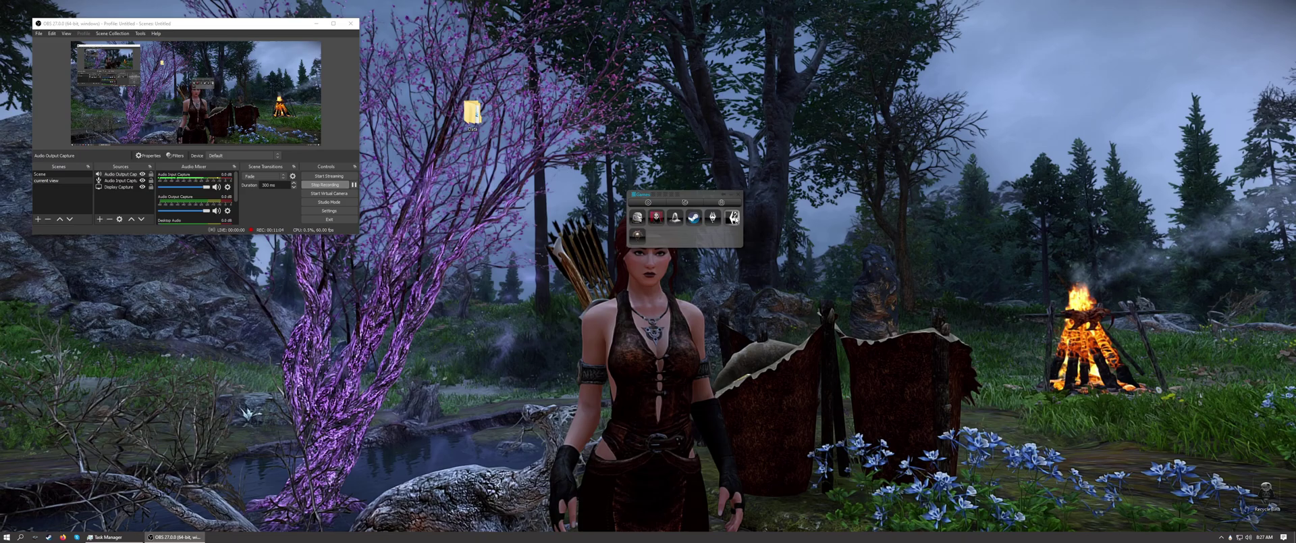
click(735, 218)
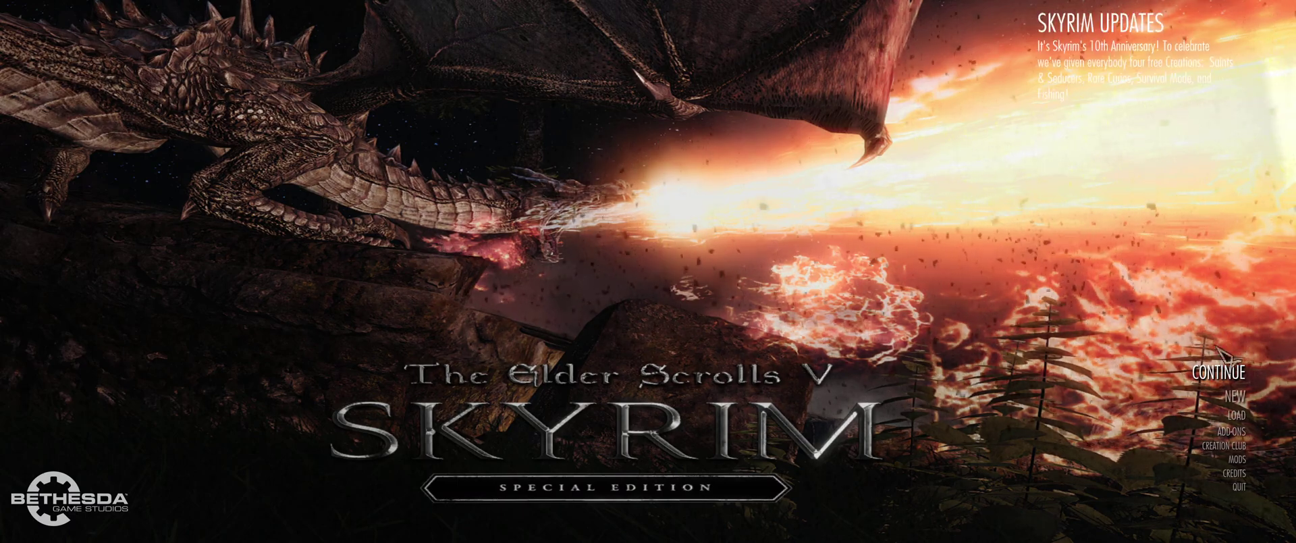
Continue from the last saved Skyrim game and switch out of the game once it has loaded
click(1218, 371)
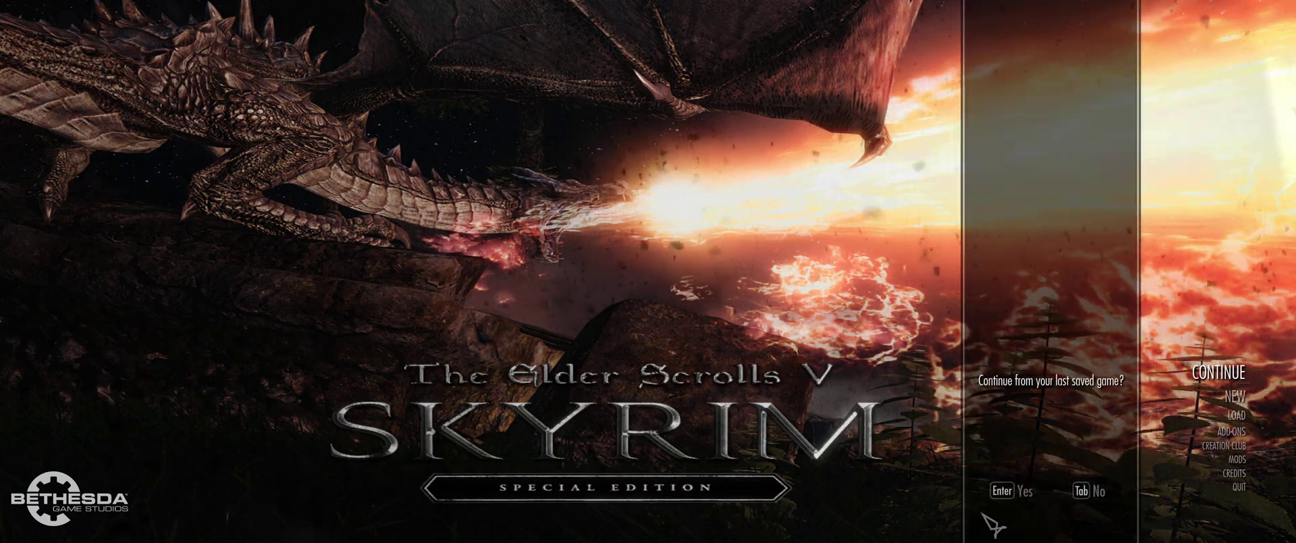
click(1001, 498)
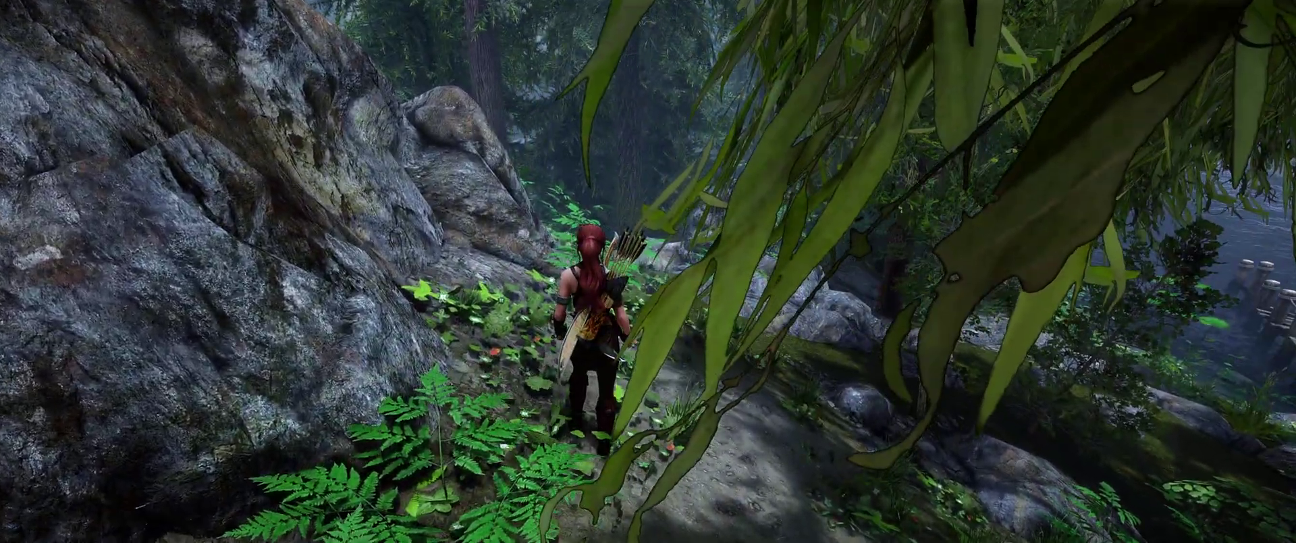
key(alt+Tab)
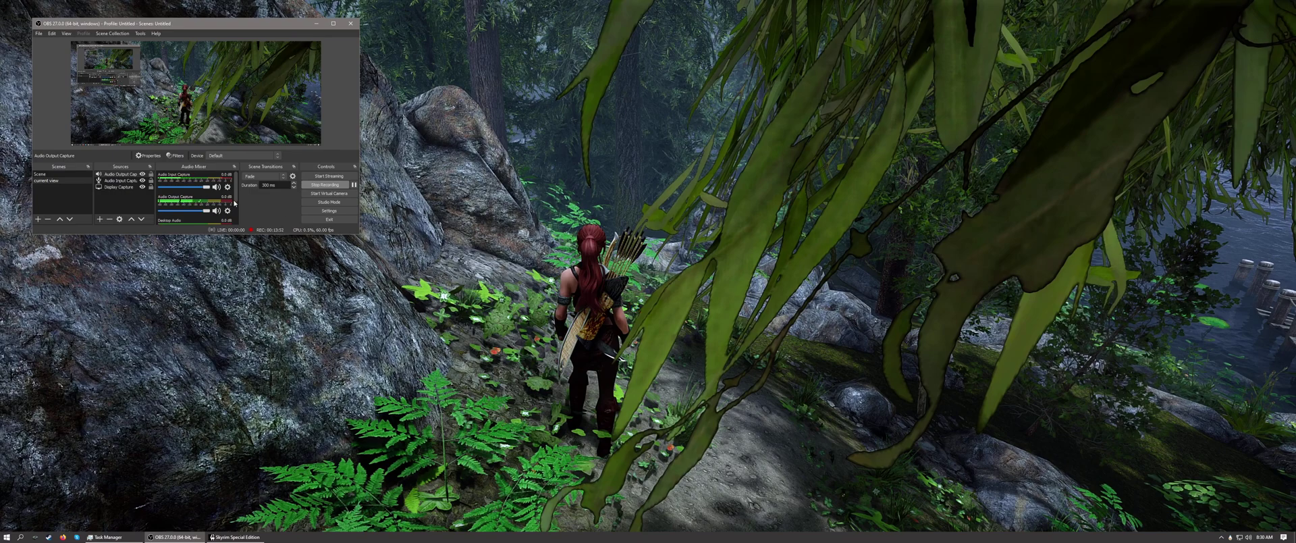